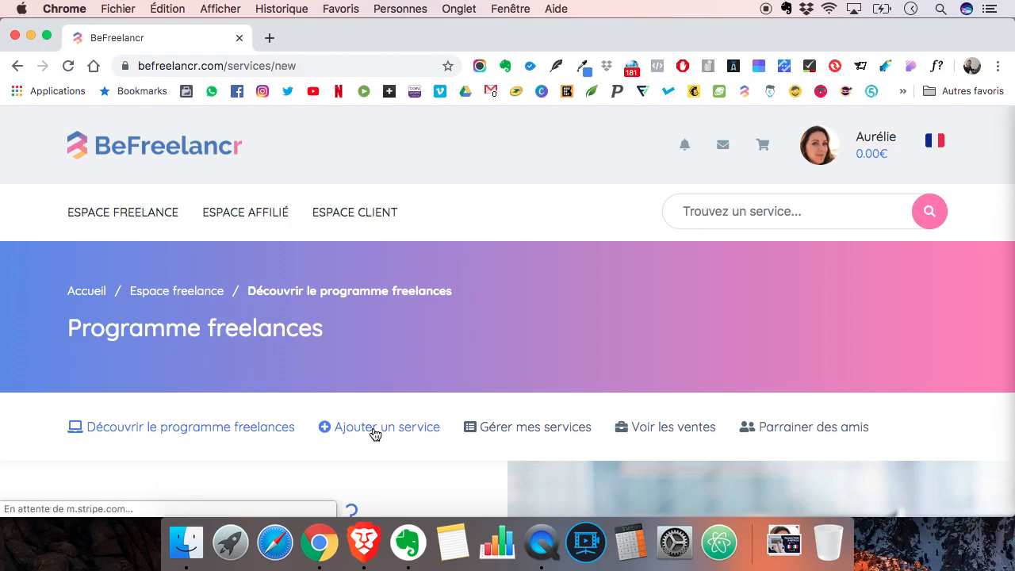
- On the new service form, view the available service languages and keep FRANÇAIS
scroll(487, 322, "down", 4)
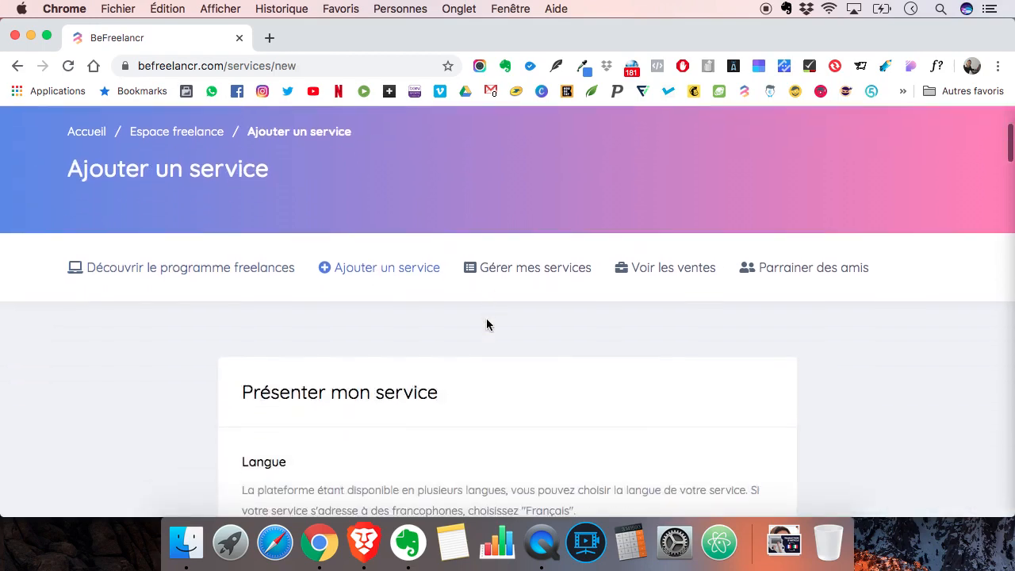
scroll(487, 325, "down", 5)
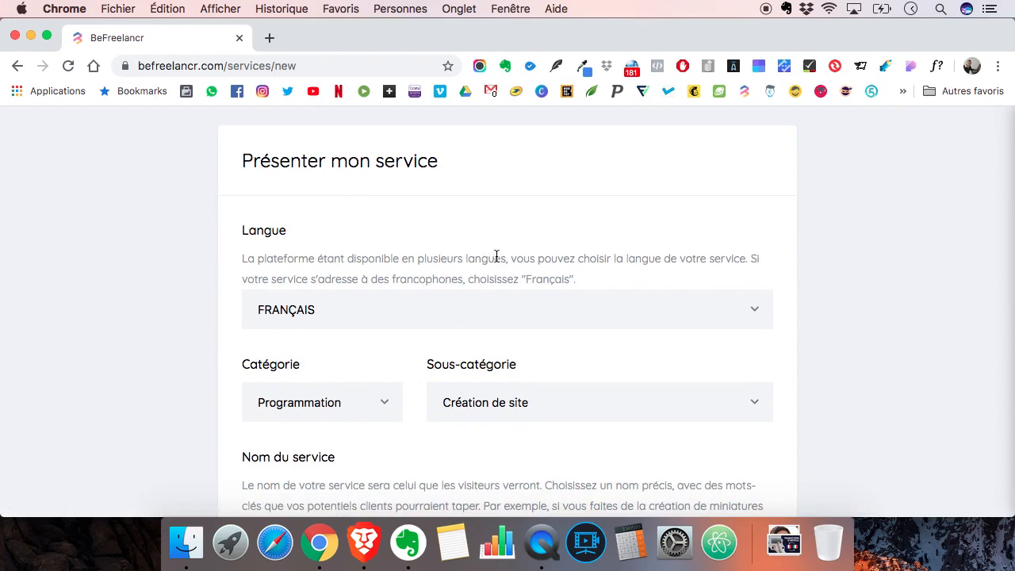
left_click(504, 309)
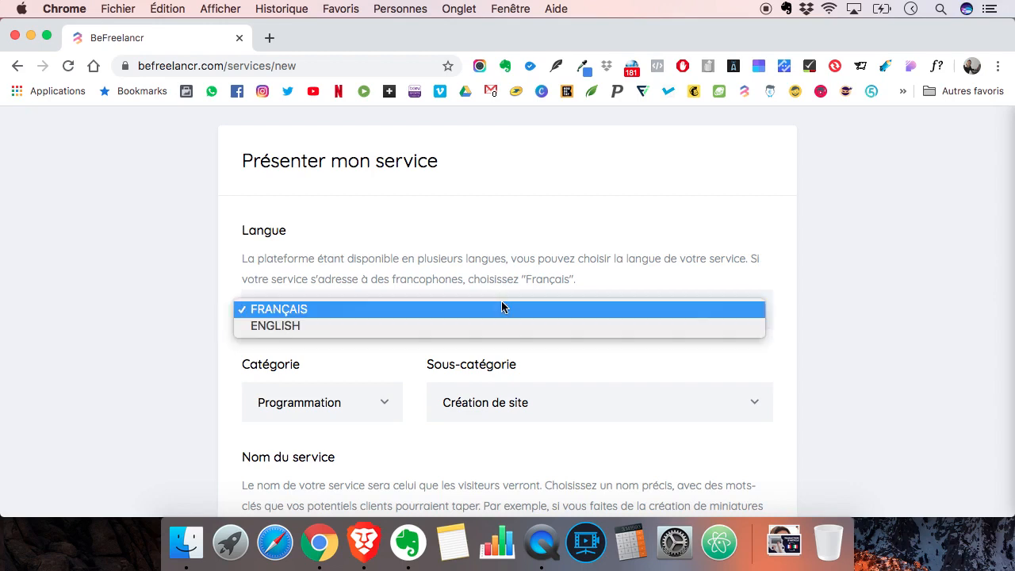
left_click(490, 258)
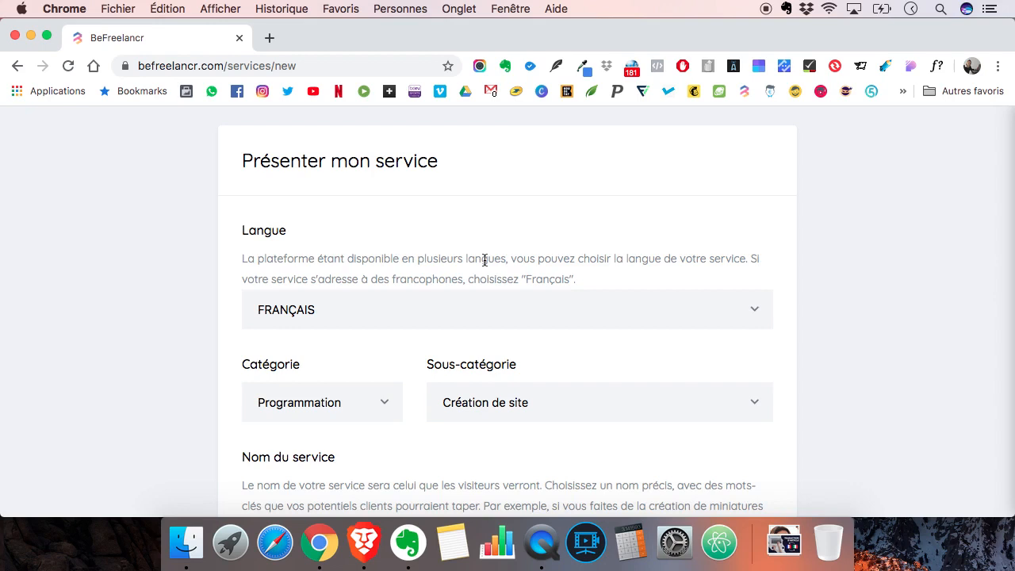
- Set the service's category to Traduction and its subcategory to Traduction d'article
scroll(484, 261, "down", 3)
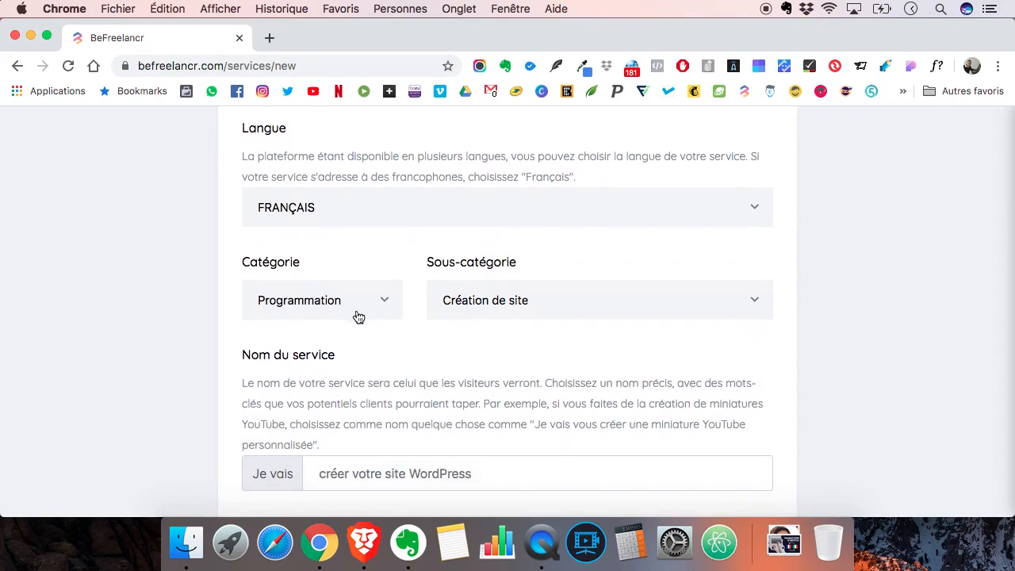
left_click(343, 306)
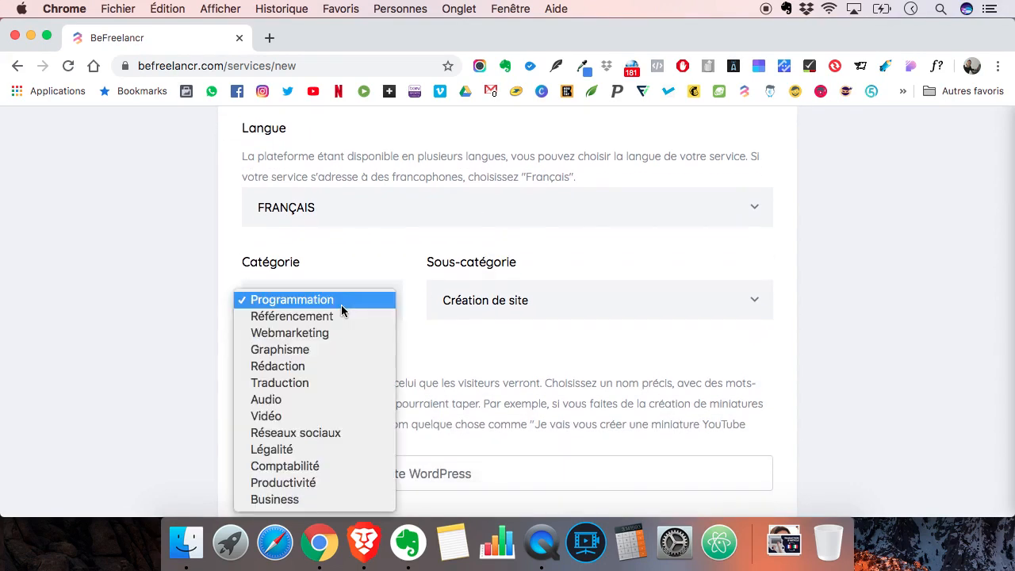
left_click(314, 383)
left_click(554, 302)
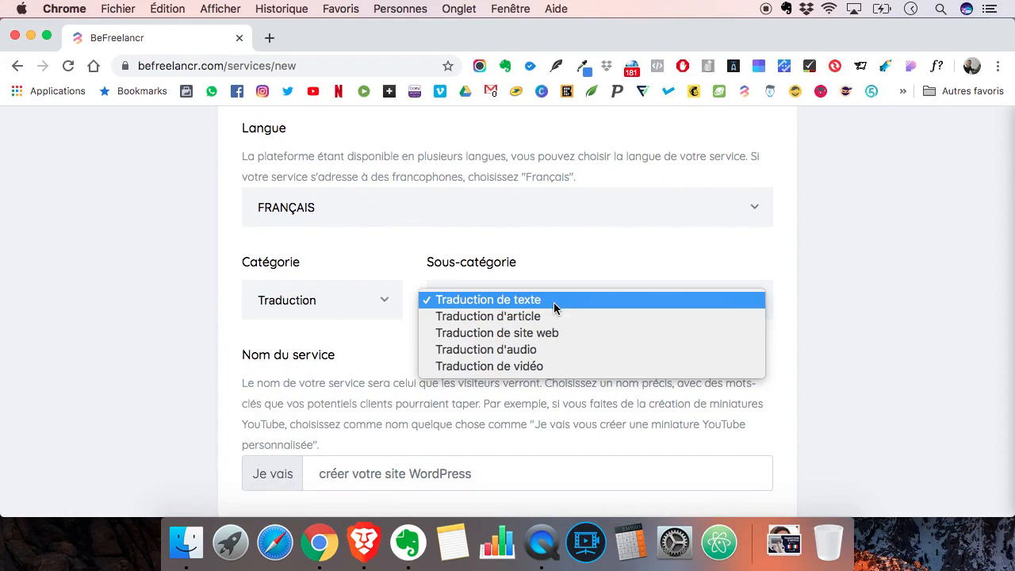
left_click(554, 317)
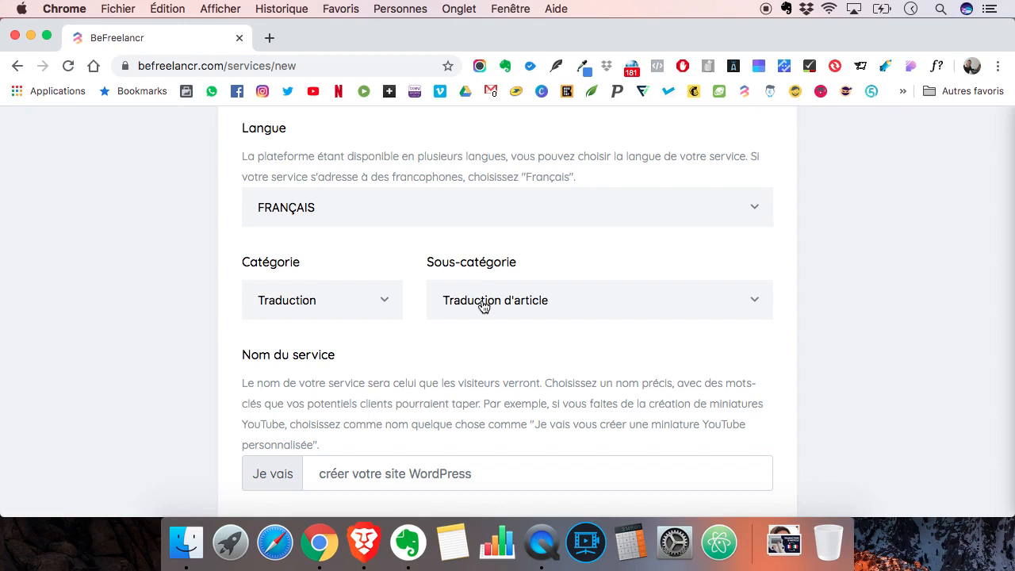
left_click(484, 307)
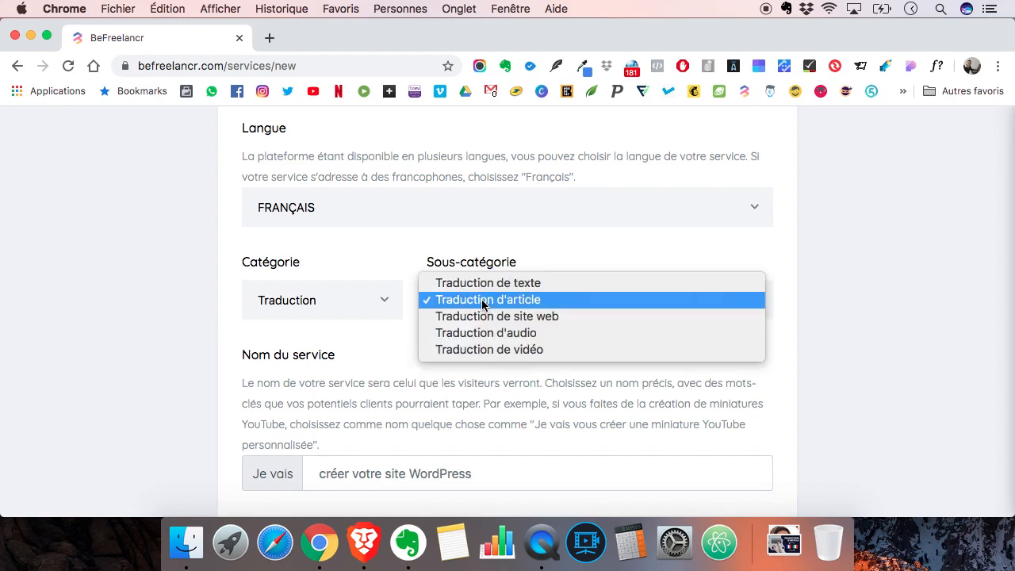
left_click(385, 355)
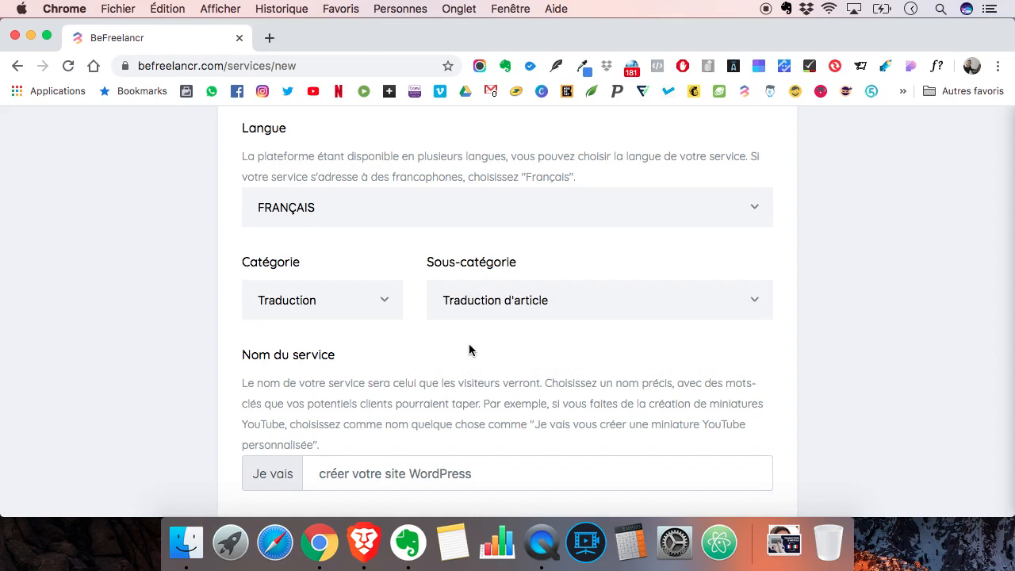
- Name the service "traduire votre article du français vers l'italien ou inversement"
scroll(468, 344, "down", 5)
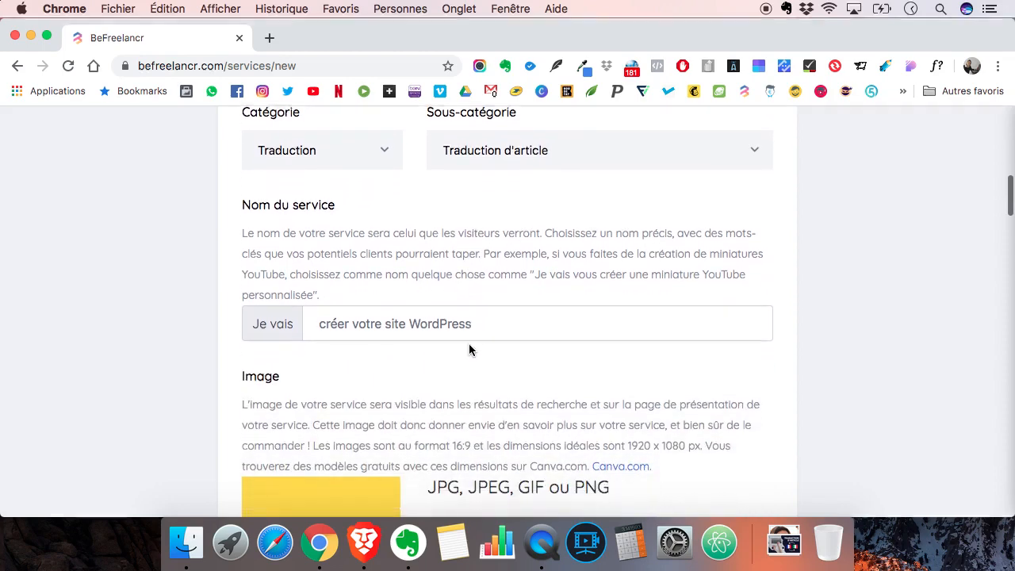
left_click(444, 244)
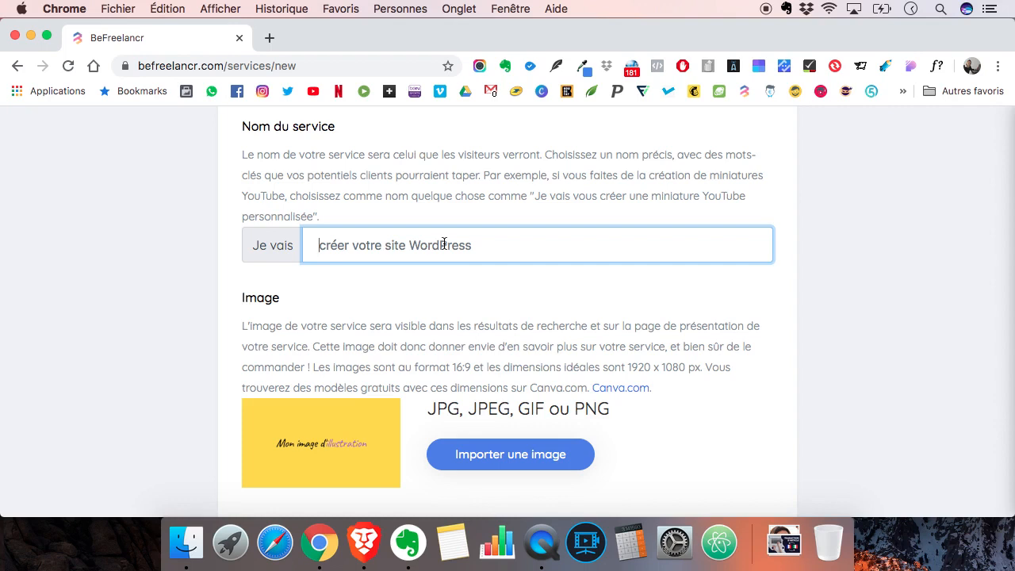
type("traduir")
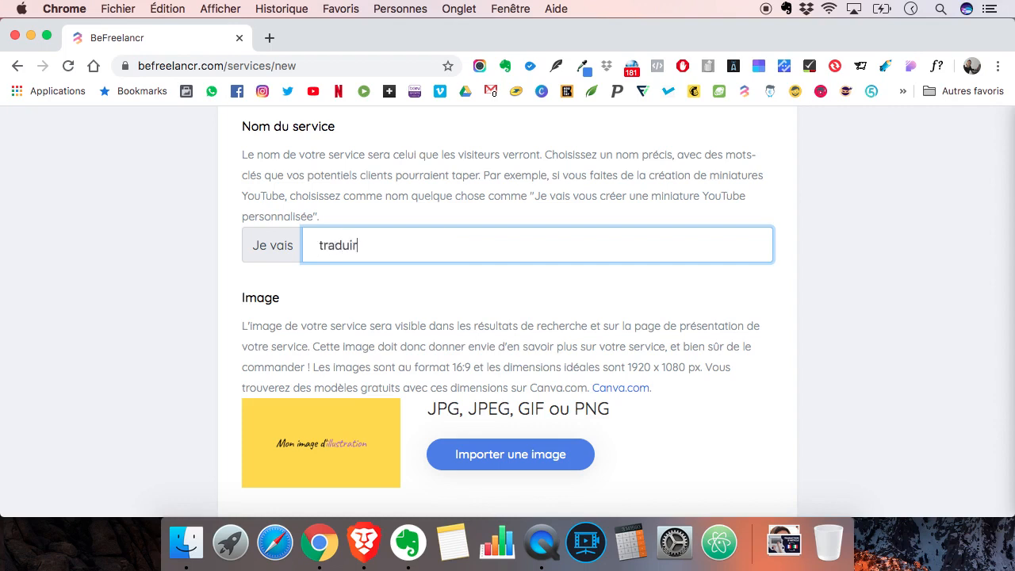
type("e votrer article du français")
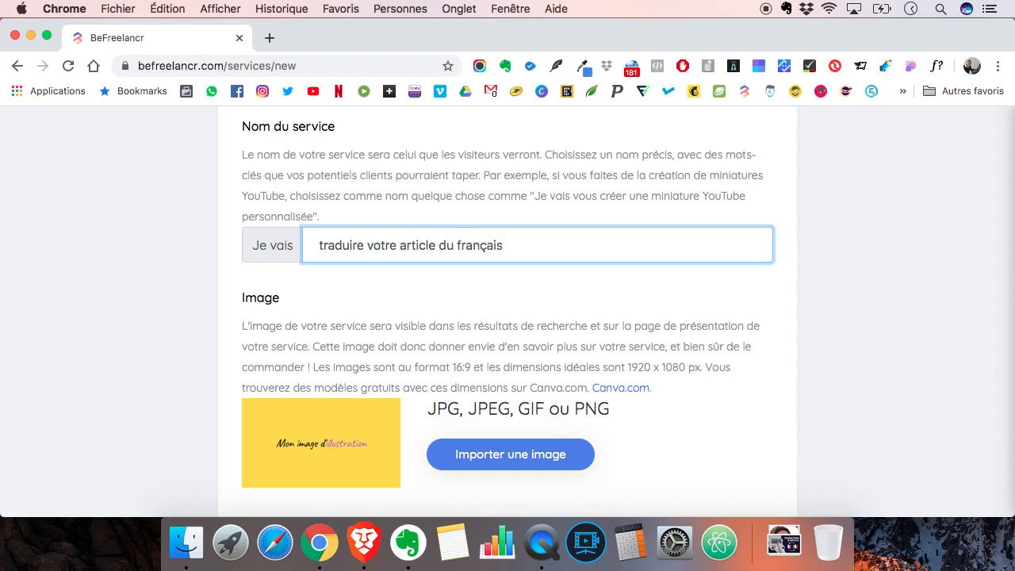
type(" vers l'italien ou inversement")
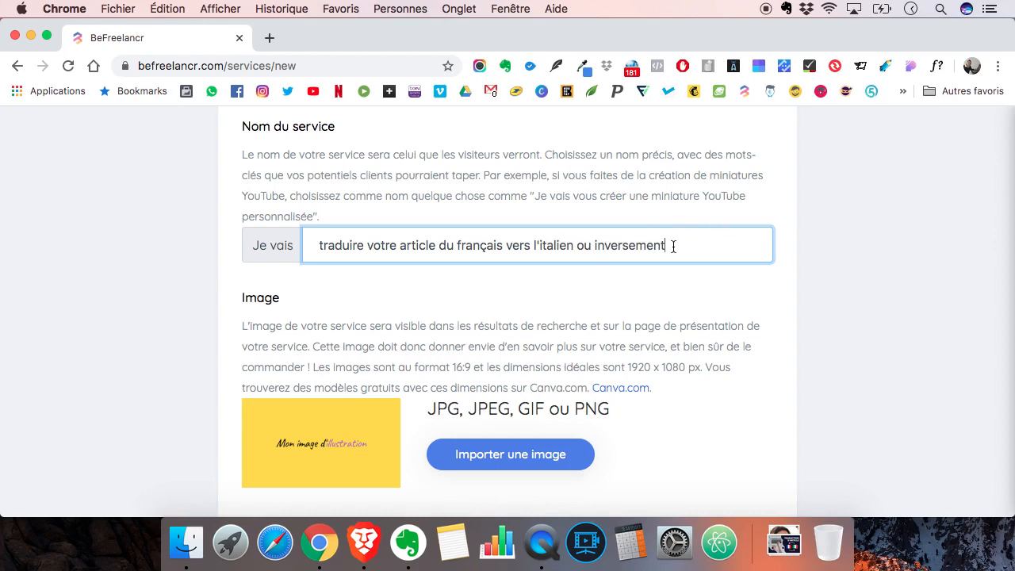
left_click_drag(674, 246, 578, 246)
left_click(528, 325)
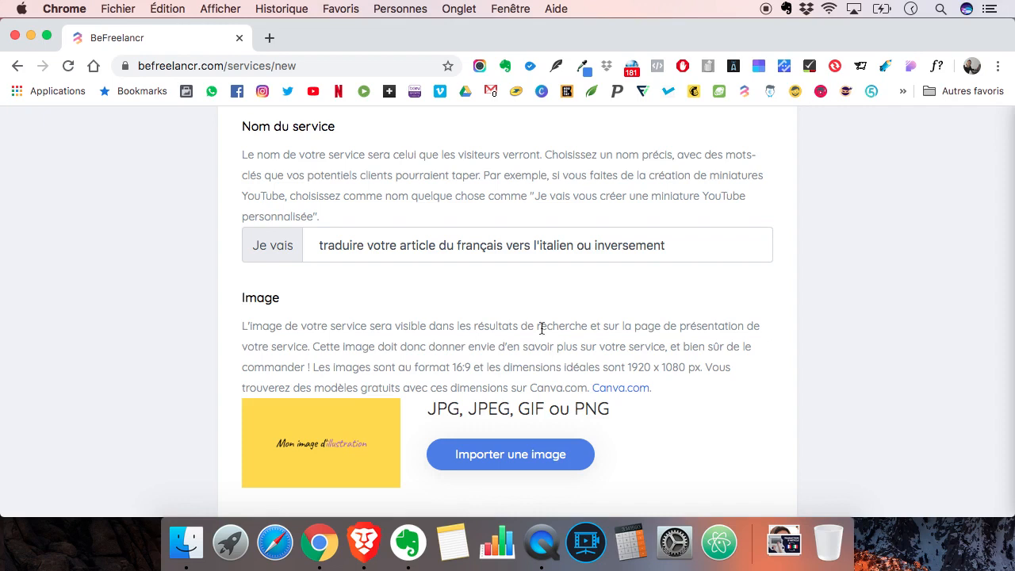
- Import the file "Traduction d article francais italien.png" from the Téléchargements folder as the service's image
left_click(511, 460)
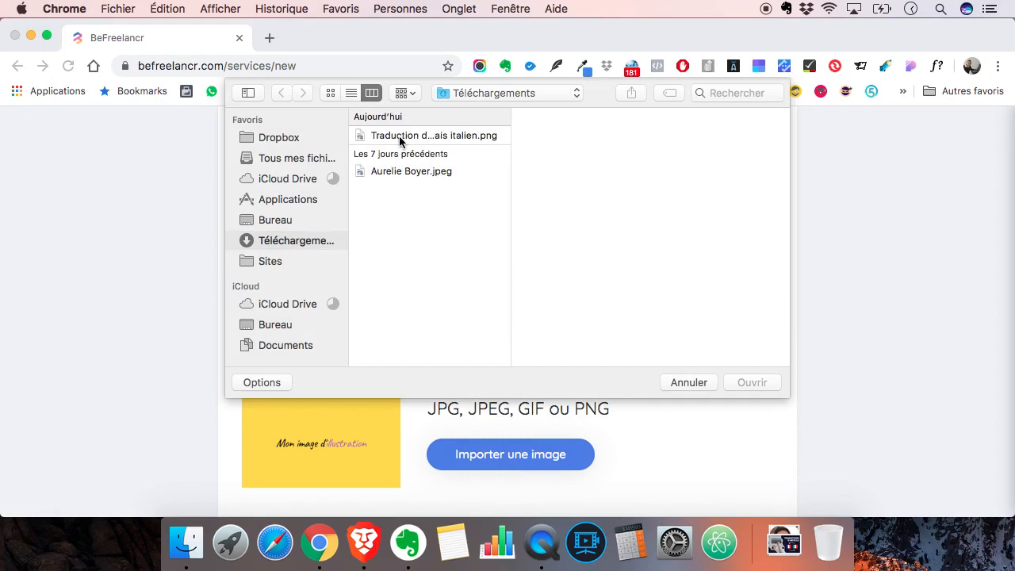
left_click(408, 136)
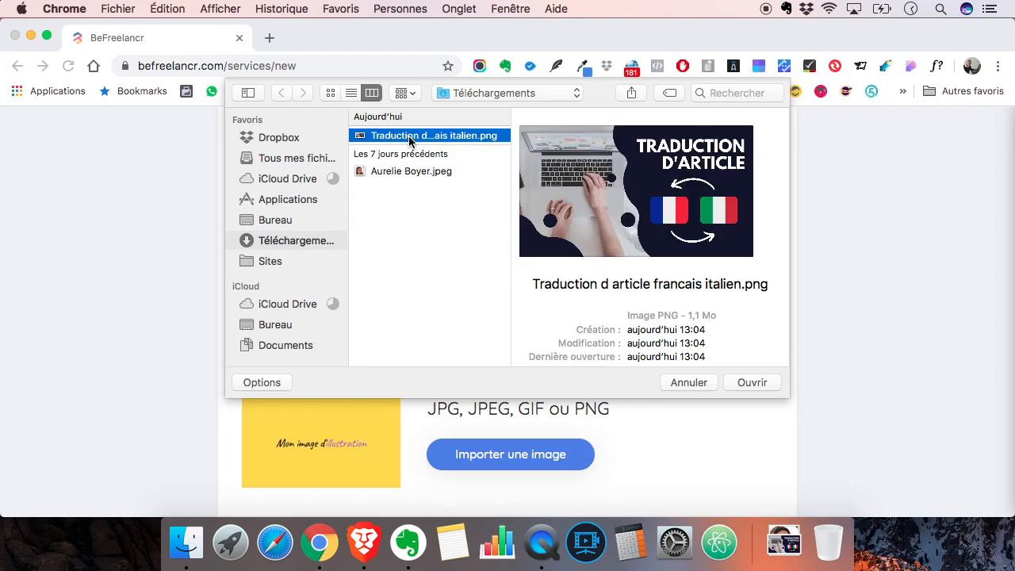
double_click(408, 136)
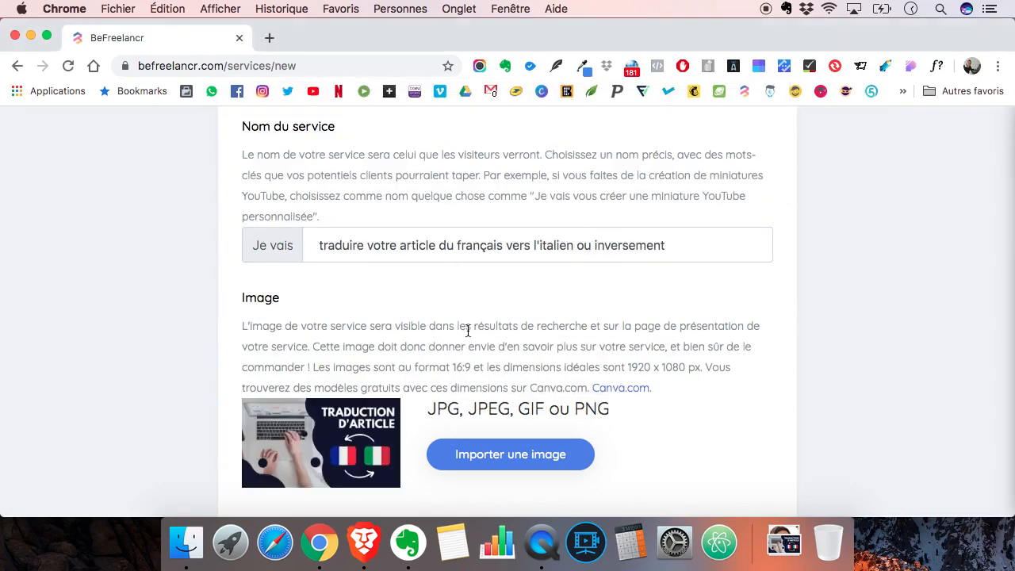
- Begin the short description with "Vous avez besoin d'une traduction d'article du français vers l'italien ou de l'italien vers le français ?"
scroll(467, 329, "down", 5)
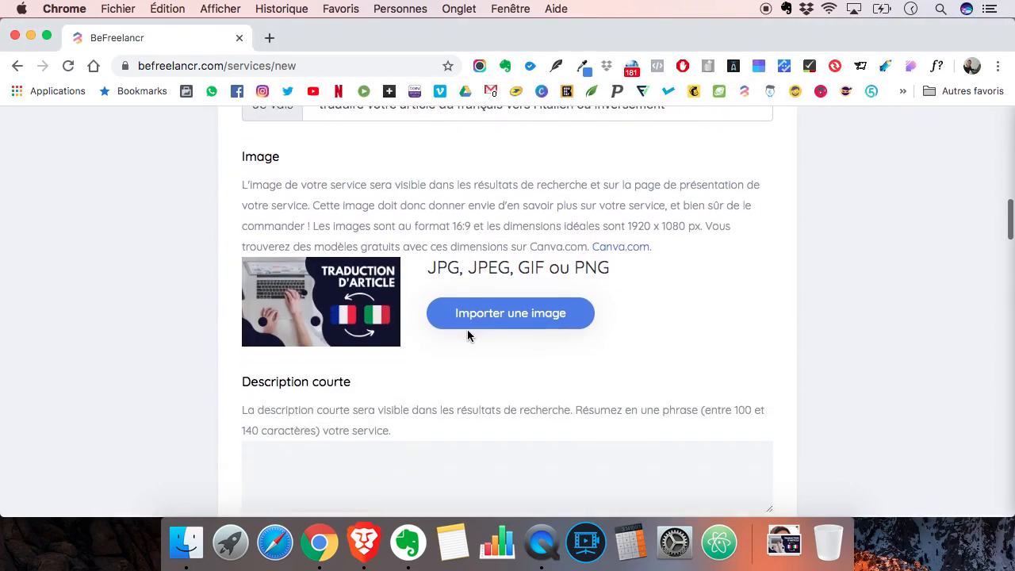
scroll(467, 329, "down", 3)
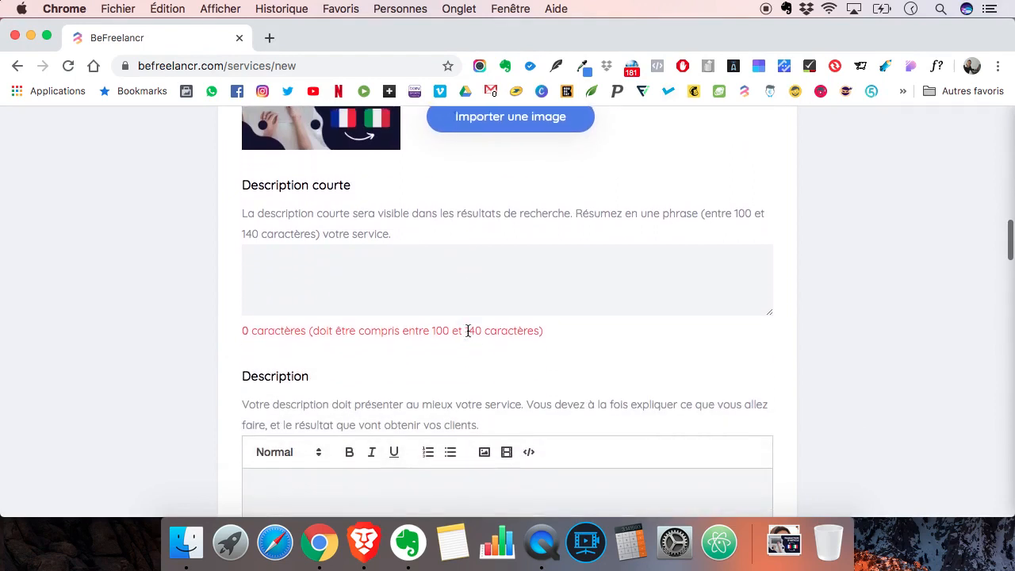
left_click(452, 216)
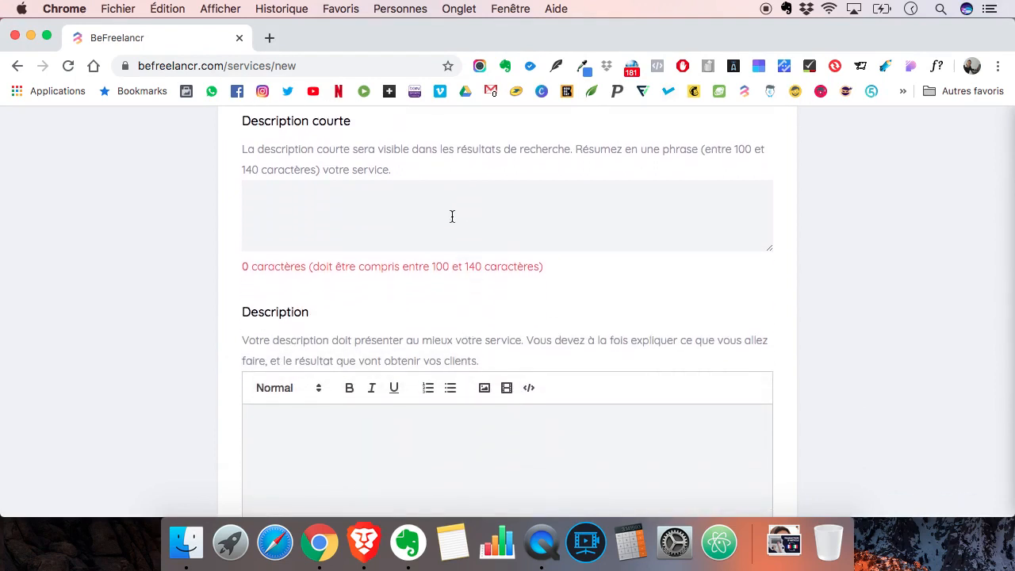
type("V")
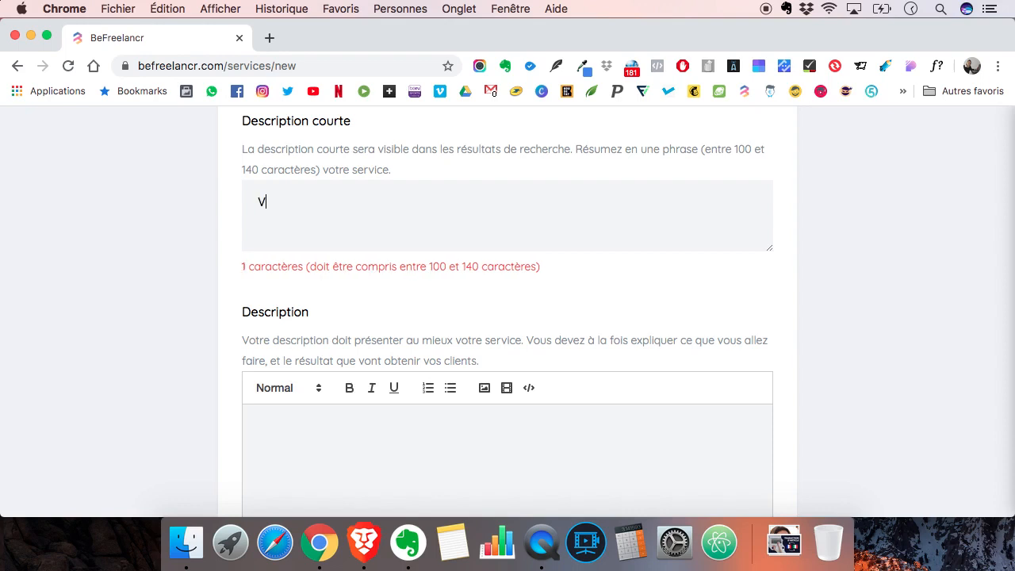
type("ous avez b")
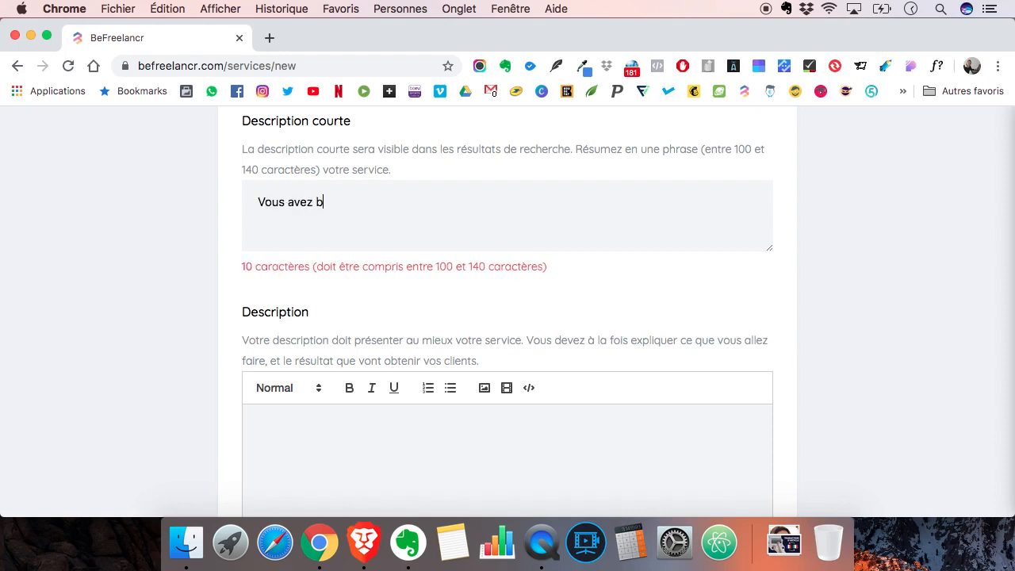
type("eson")
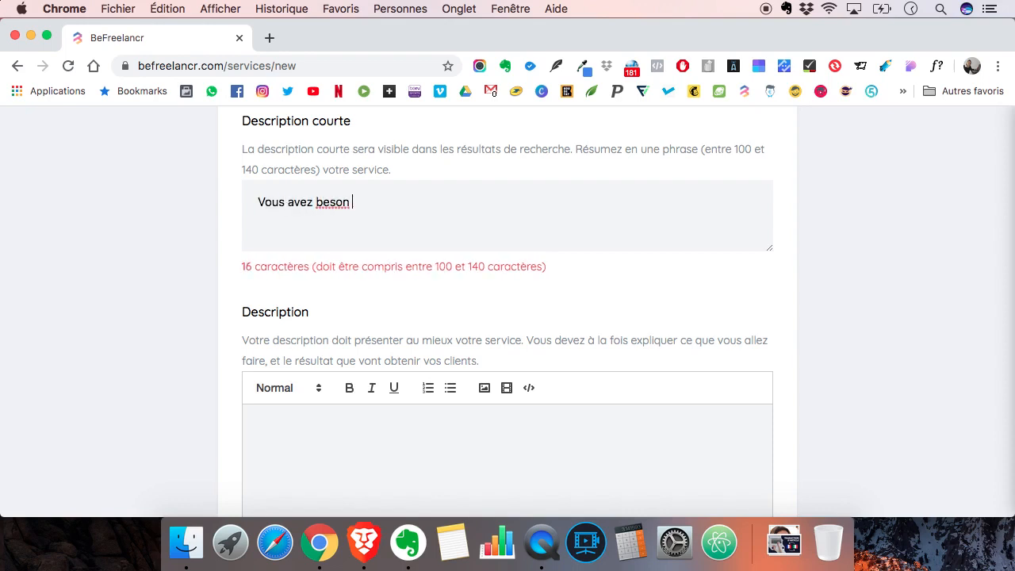
key("BackSpace")
type("in d'uyn")
key("BackSpace")
key("BackSpace")
key("BackSpace")
type("une ")
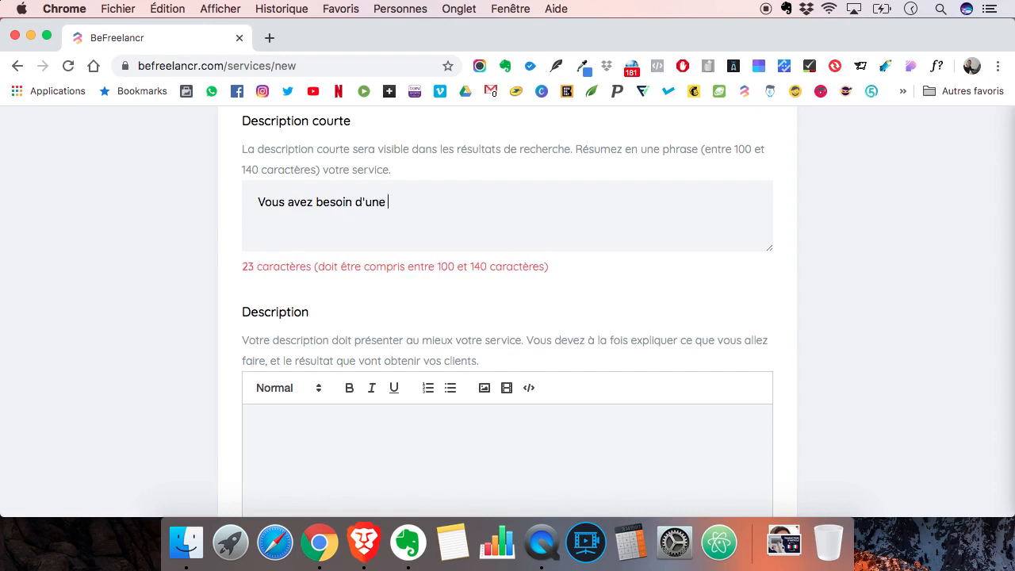
type("trauc")
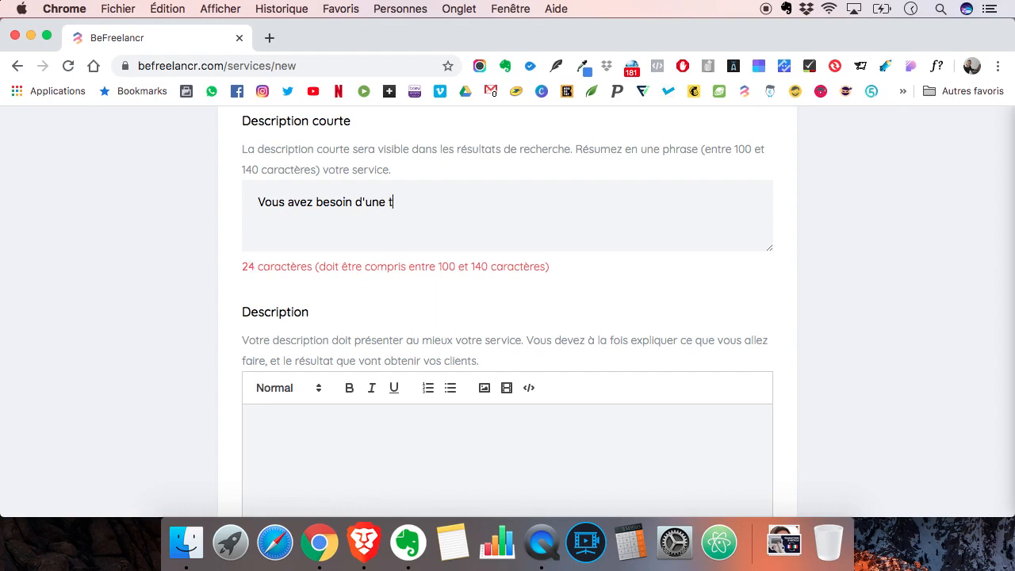
key("BackSpace")
key("BackSpace")
type("duction")
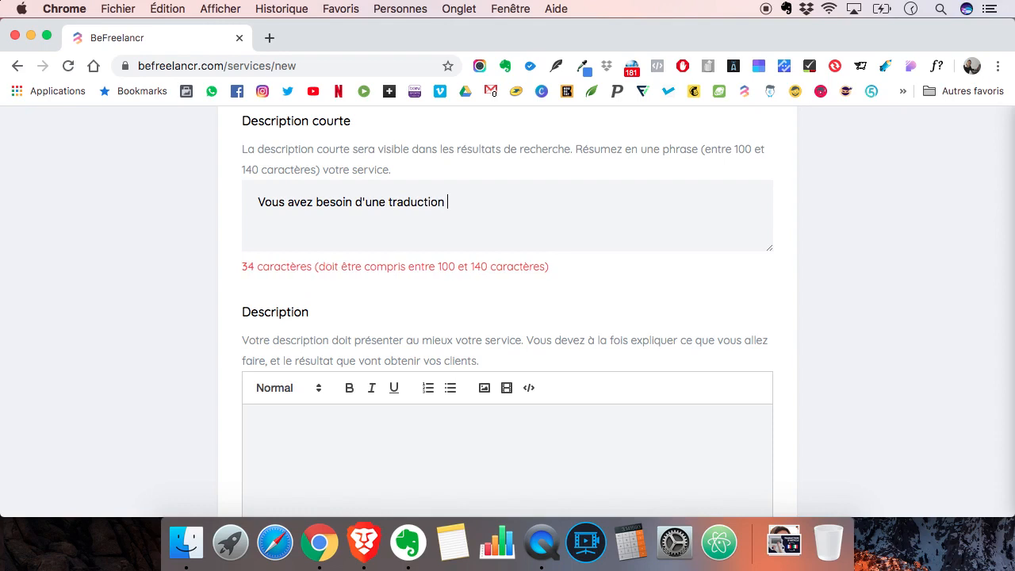
type(" d'article du fr")
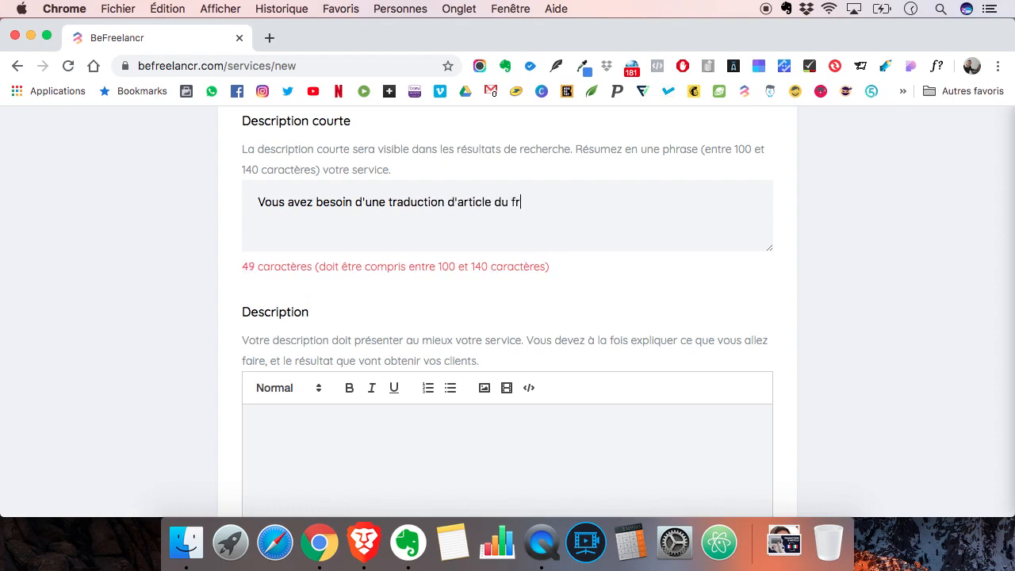
type("ançais v")
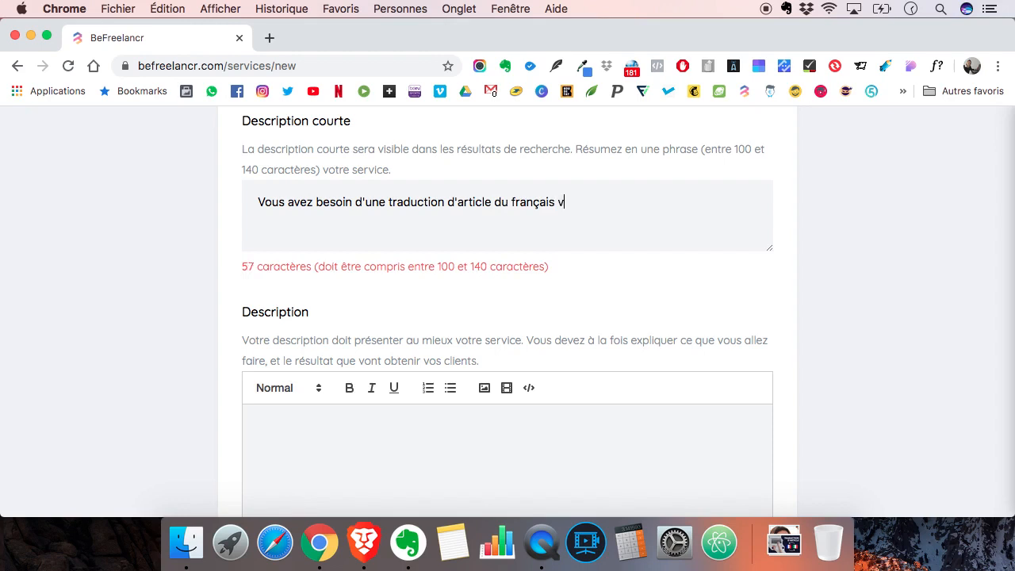
type("ers l'italien ou de l'a")
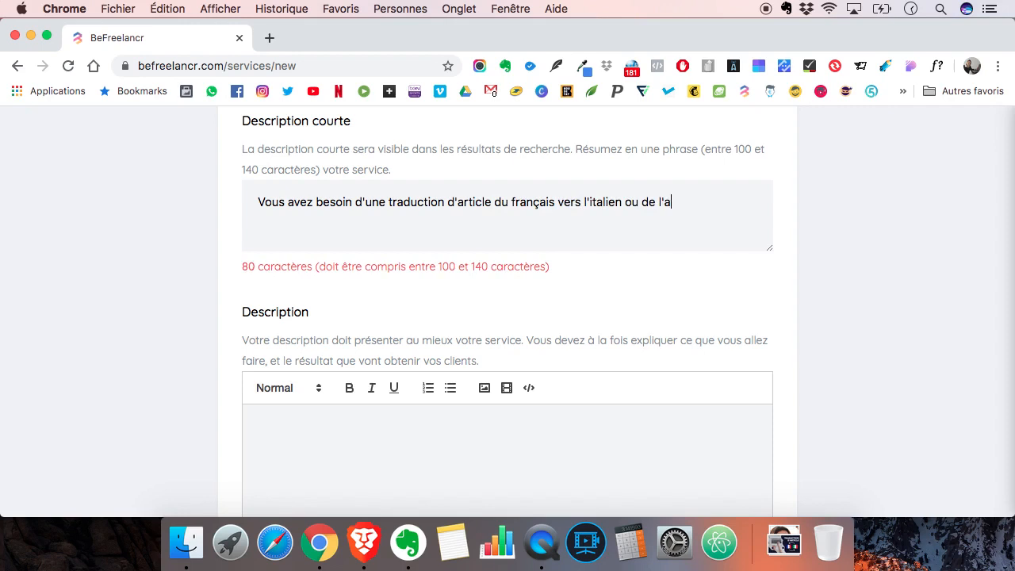
key("BackSpace")
type("italien vers le fr")
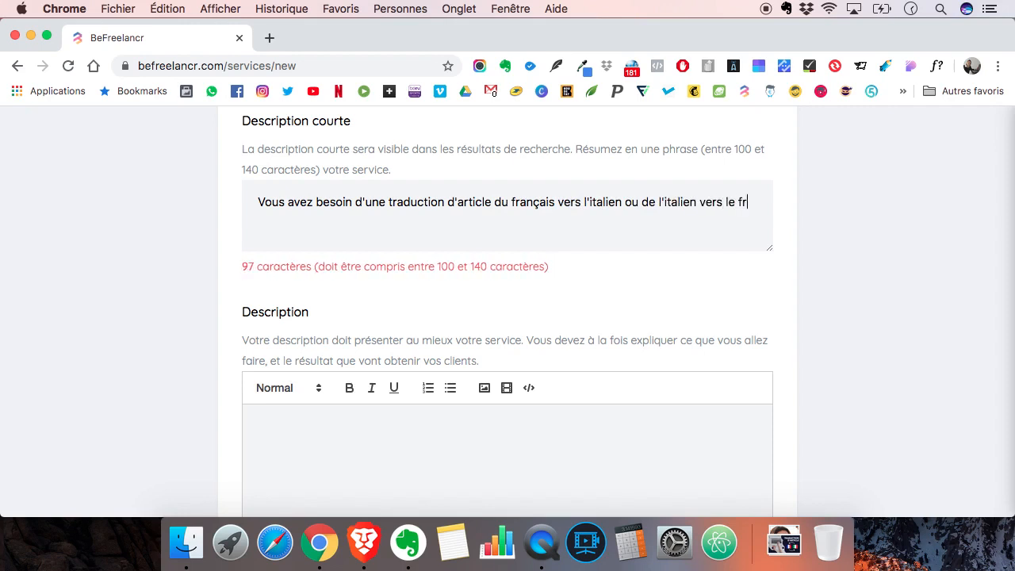
type("ançais ?")
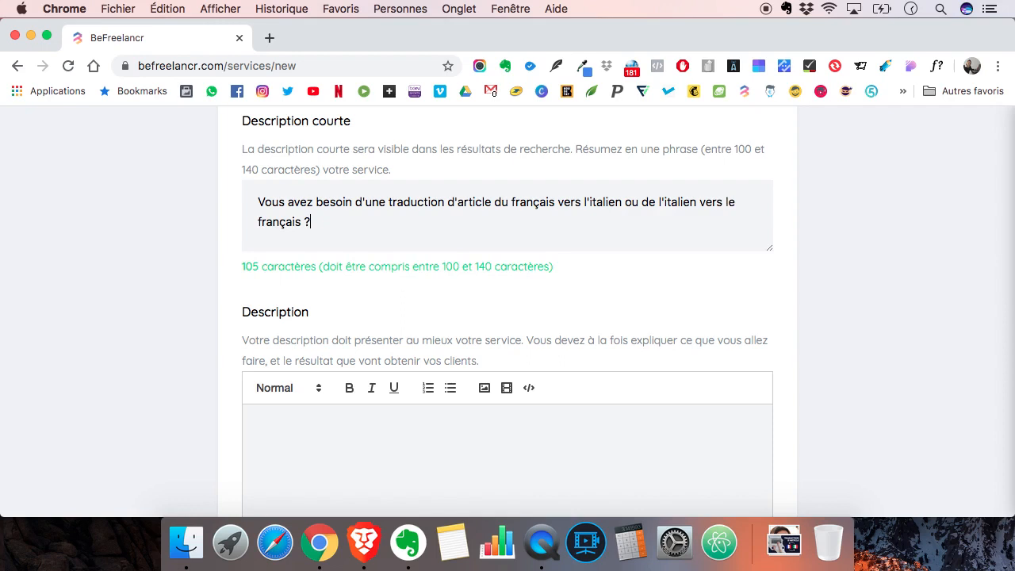
- Complete the short description with the closing sentence "Je suis à votre disposition."
type(" Je sui")
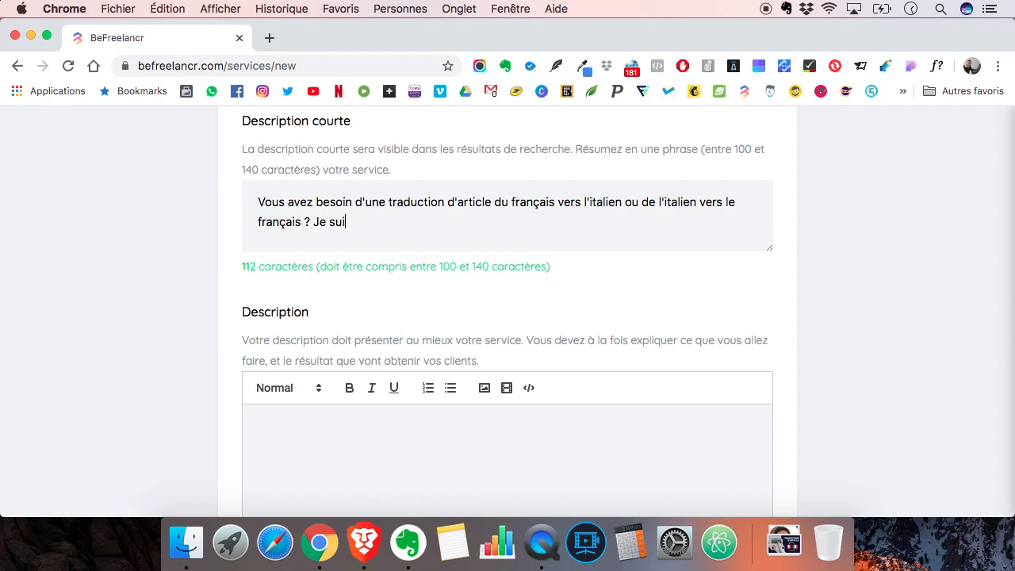
type("s à votr")
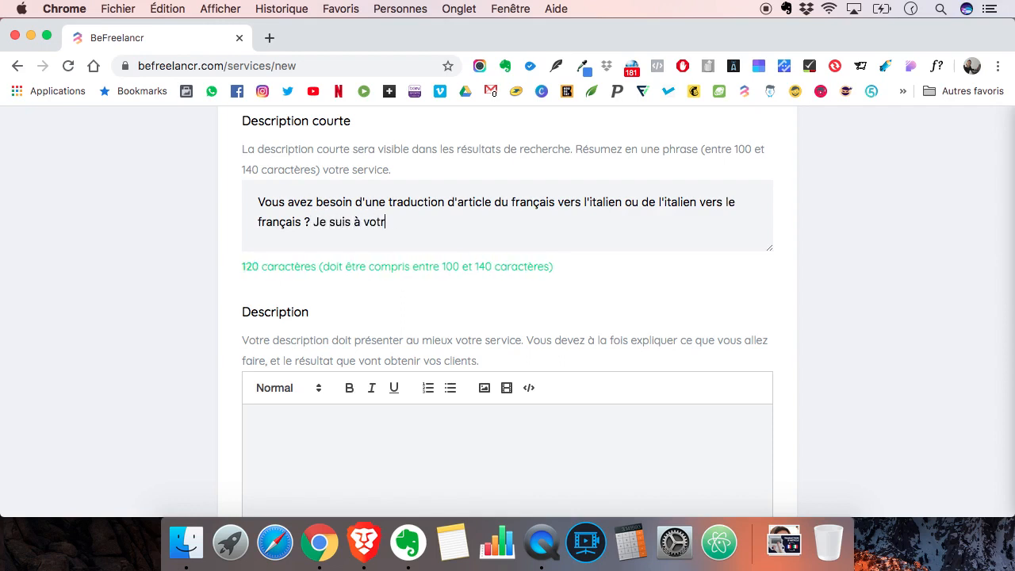
type("e disposition")
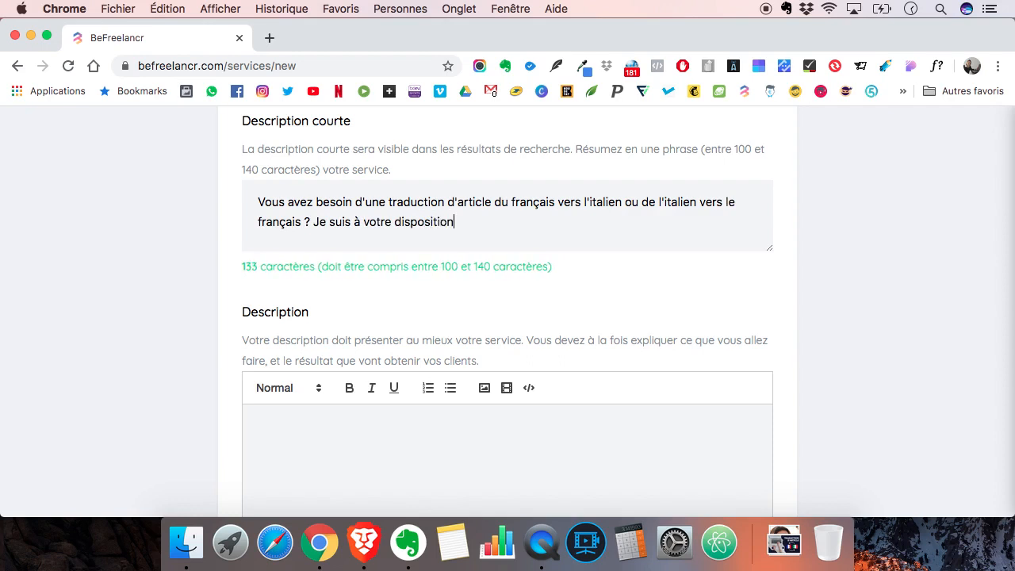
type(".")
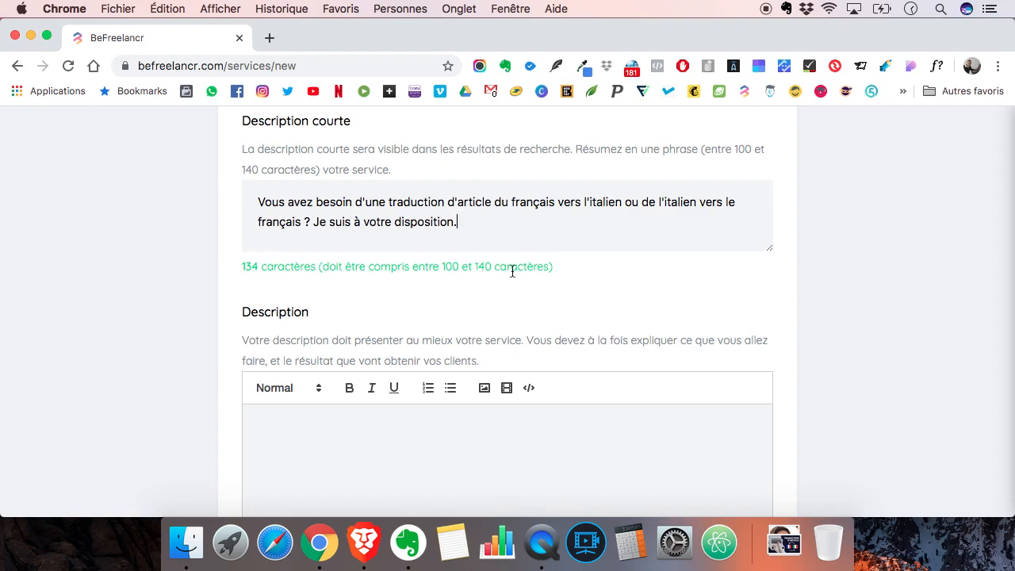
- Compare the short description with the introduction and the "Vous avez besoin d'une traduction" paragraph of the full description
scroll(512, 272, "down", 5)
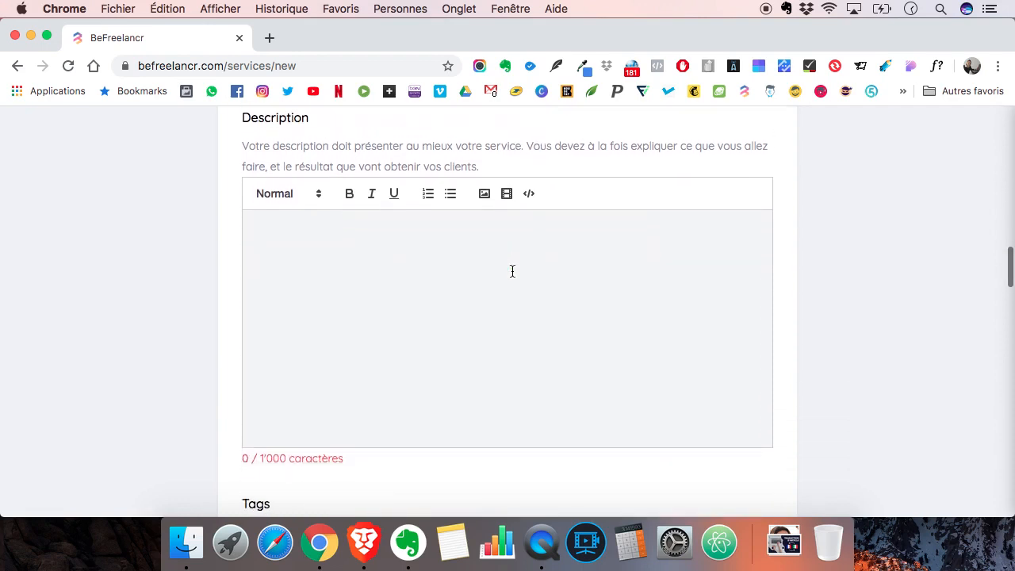
scroll(513, 271, "up", 1)
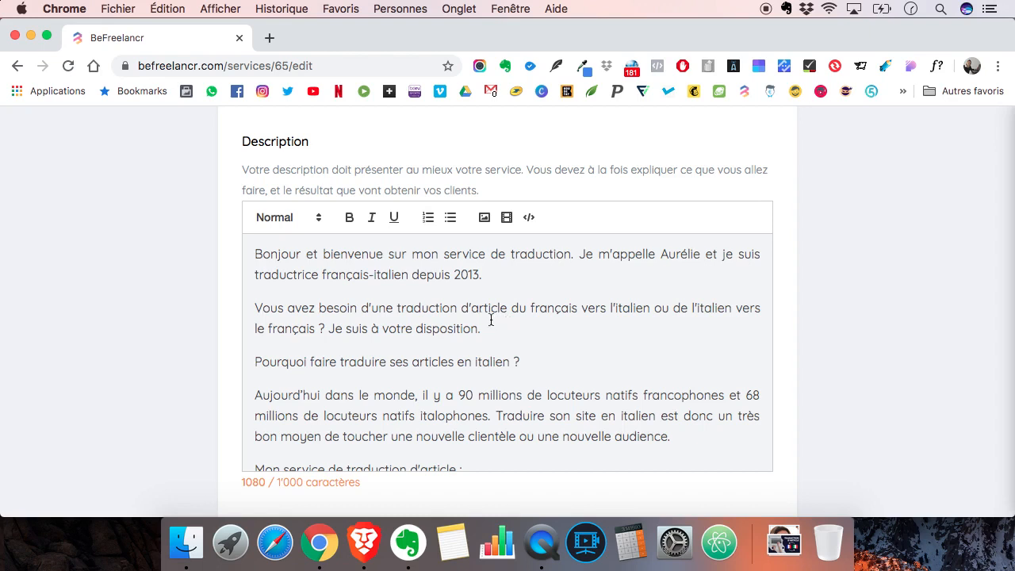
triple_click(469, 310)
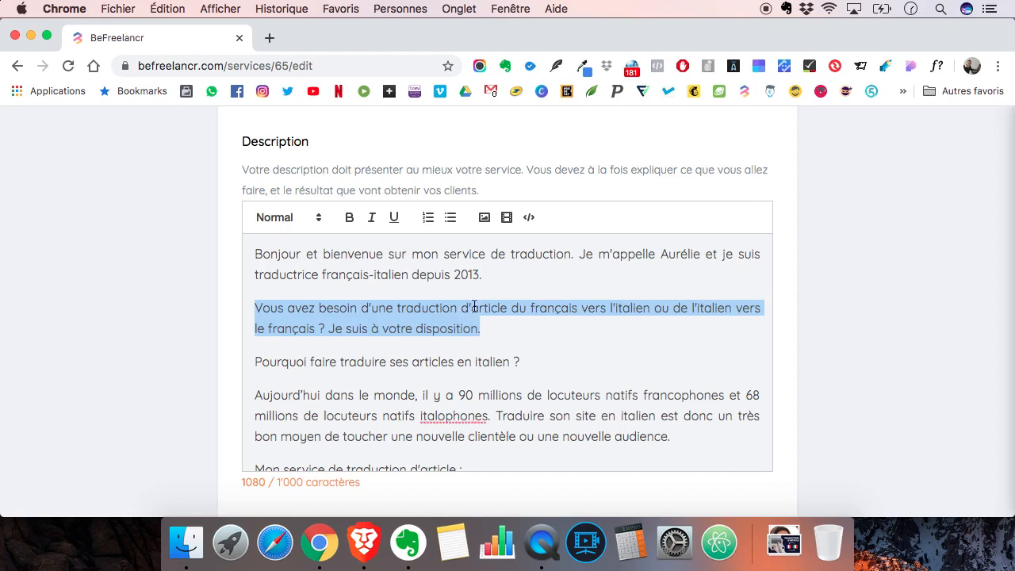
scroll(468, 310, "up", 5)
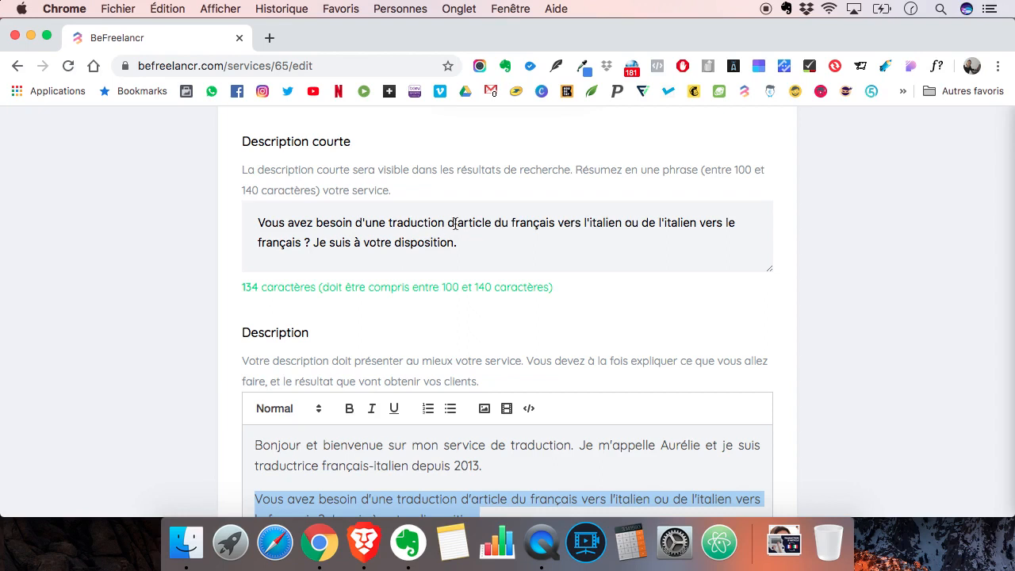
left_click(452, 223)
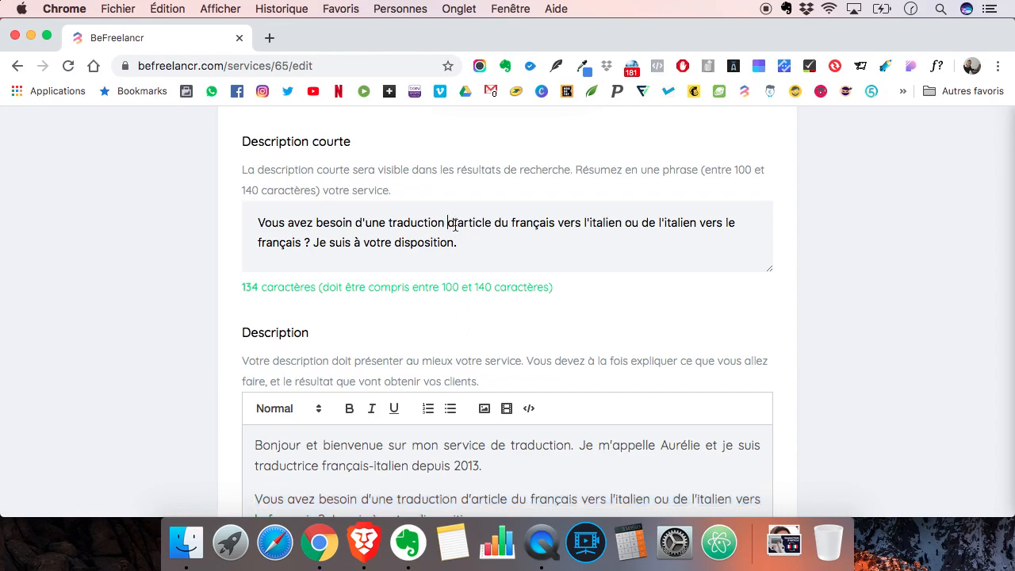
triple_click(455, 225)
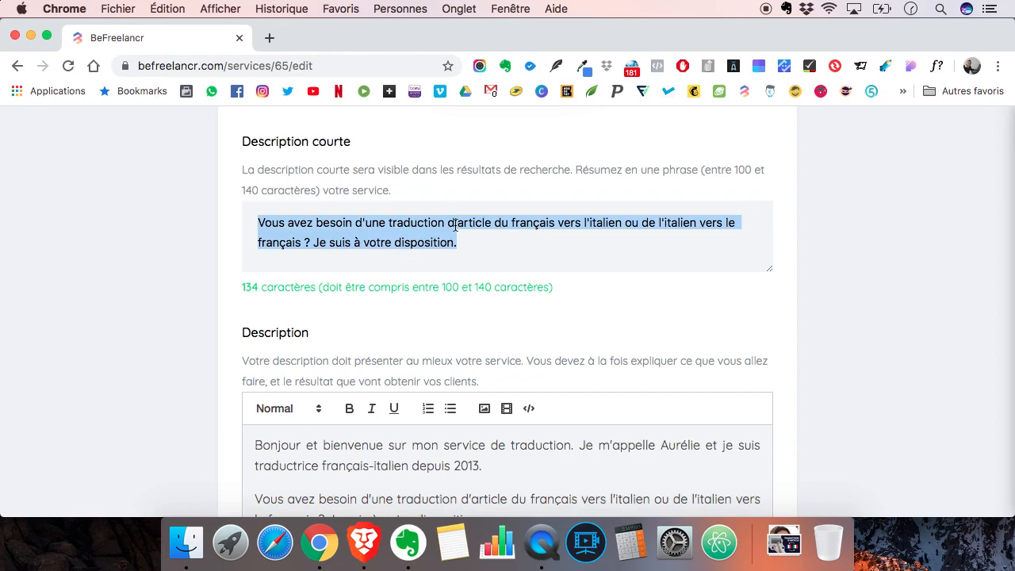
left_click(455, 224)
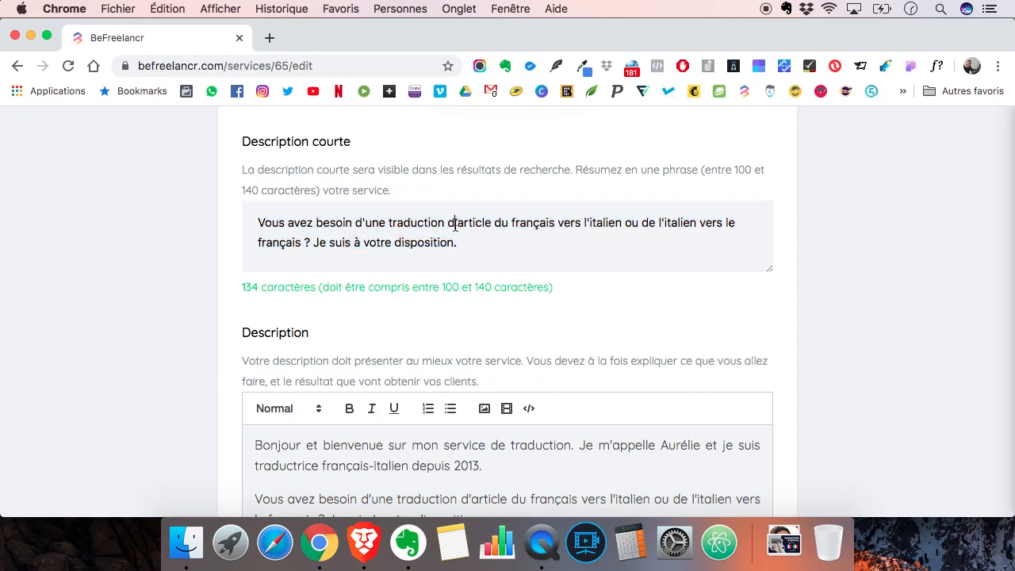
scroll(455, 228, "down", 2)
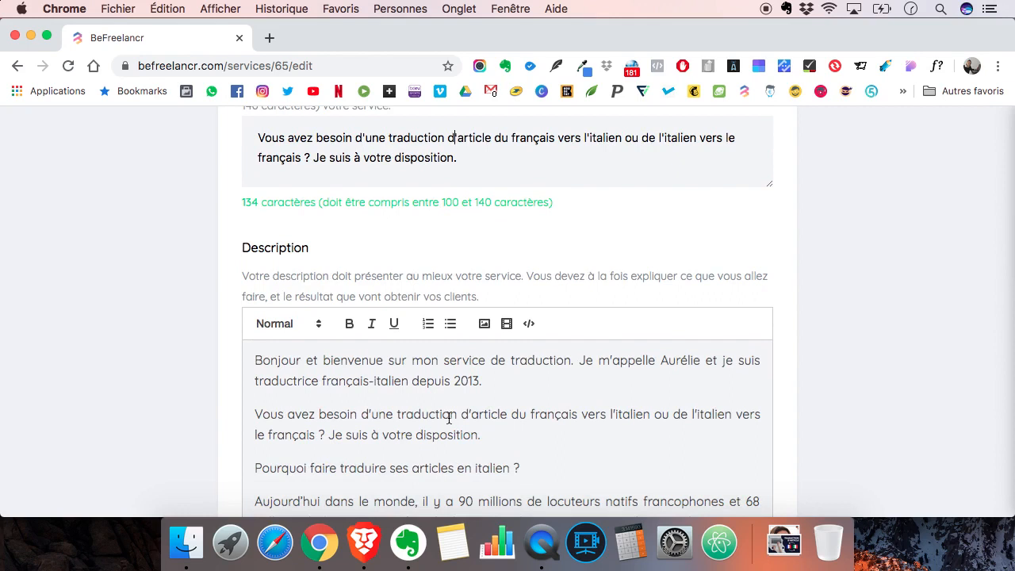
triple_click(445, 132)
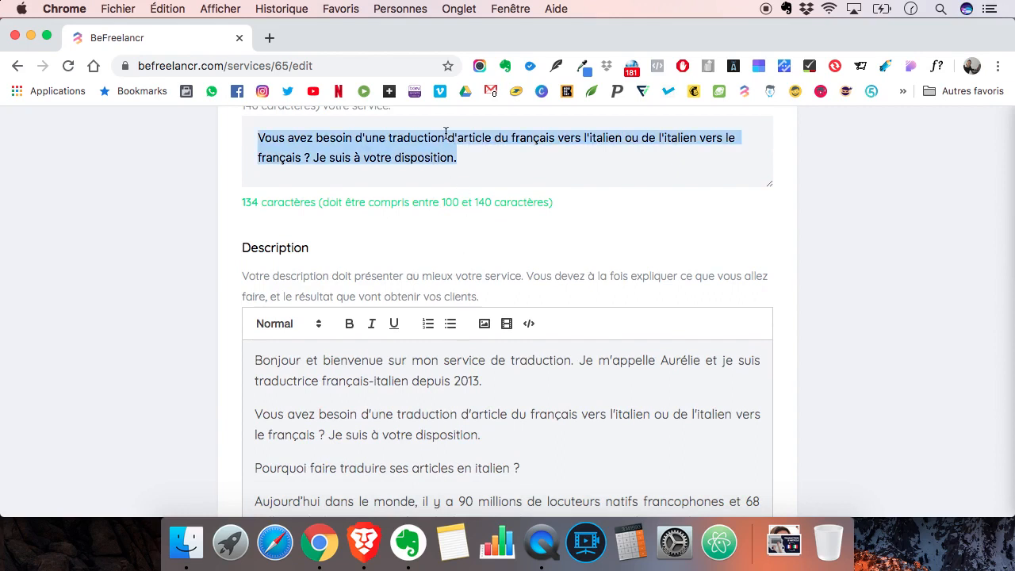
left_click(472, 412)
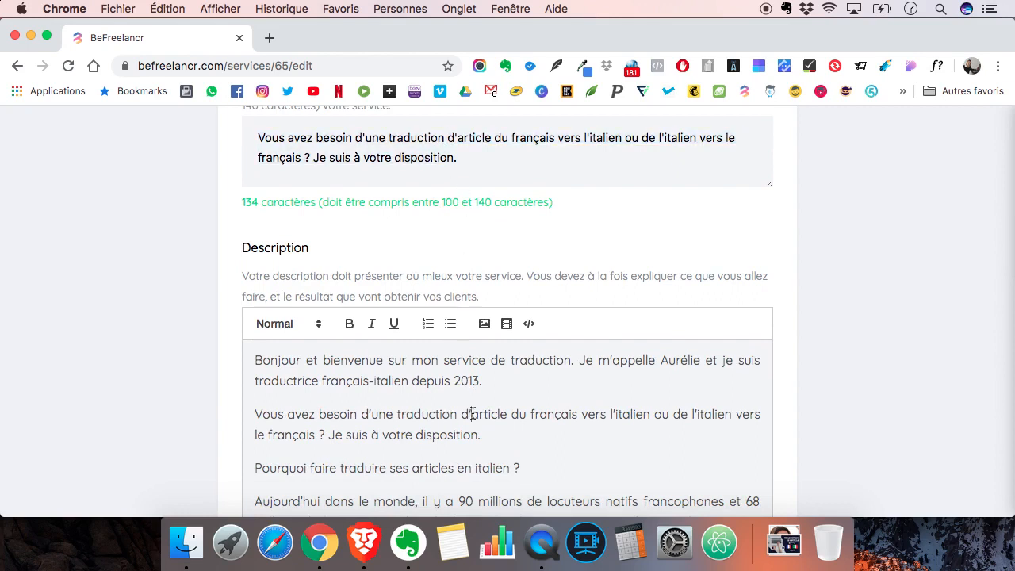
triple_click(427, 417)
left_click(412, 360)
triple_click(359, 360)
left_click(390, 414)
triple_click(278, 416)
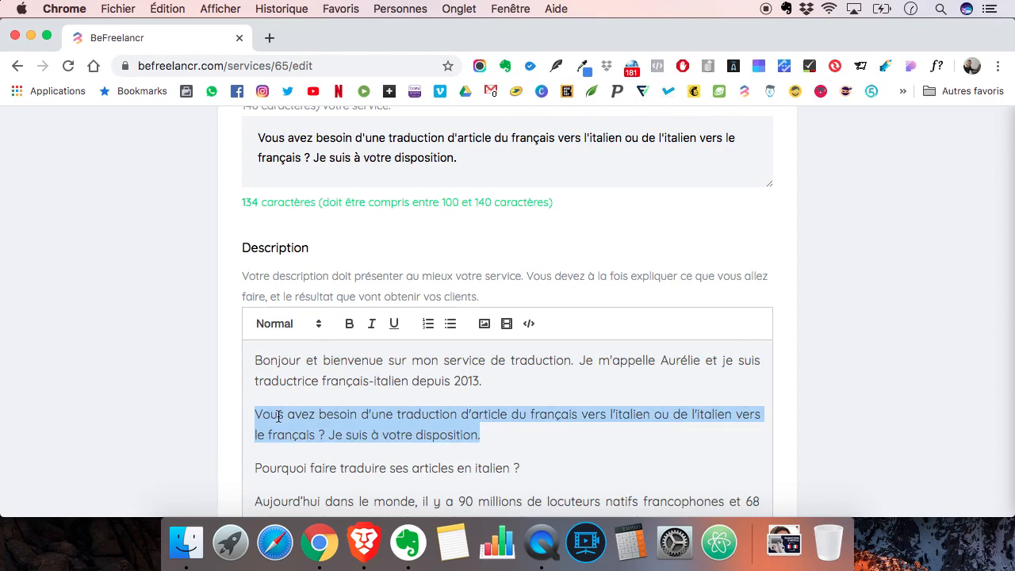
left_click(357, 155)
scroll(417, 468, "down", 1)
scroll(418, 468, "up", 1)
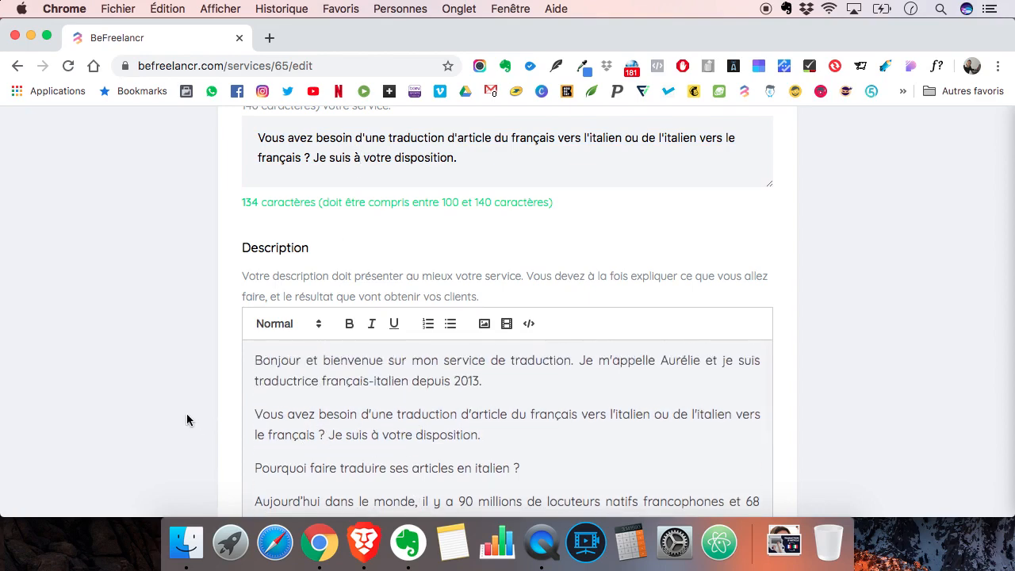
- Merge the "Vous avez besoin d'une traduction" paragraph into the introductory paragraph of the full description, separated by a space
scroll(186, 413, "down", 3)
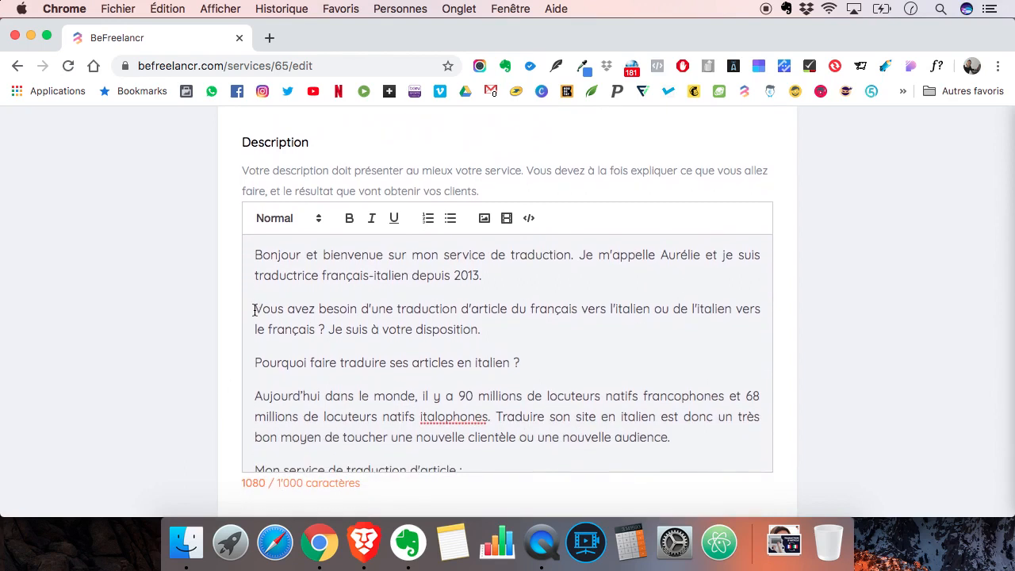
left_click(254, 309)
key("BackSpace")
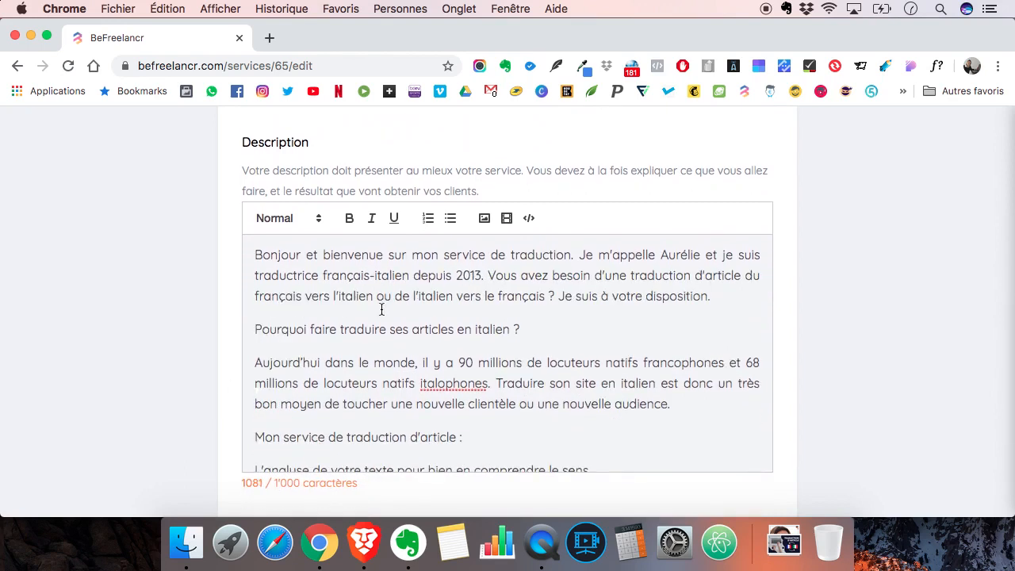
- Italicize the whole introductory paragraph of the full description
triple_click(429, 282)
left_click(371, 220)
left_click(456, 277)
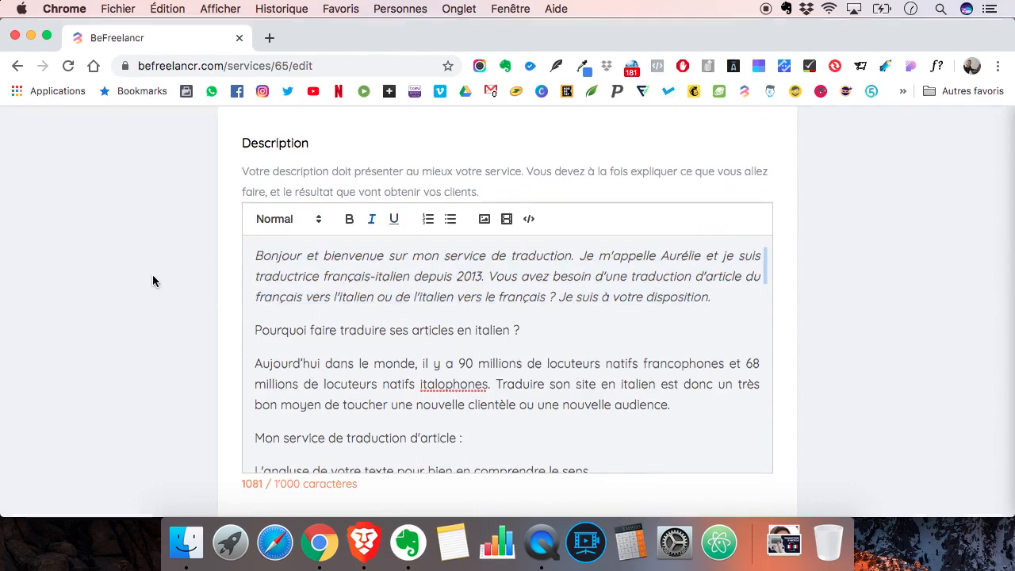
- Examine the translation keywords in the full description's introduction, the service title and the short description
scroll(153, 281, "up", 1)
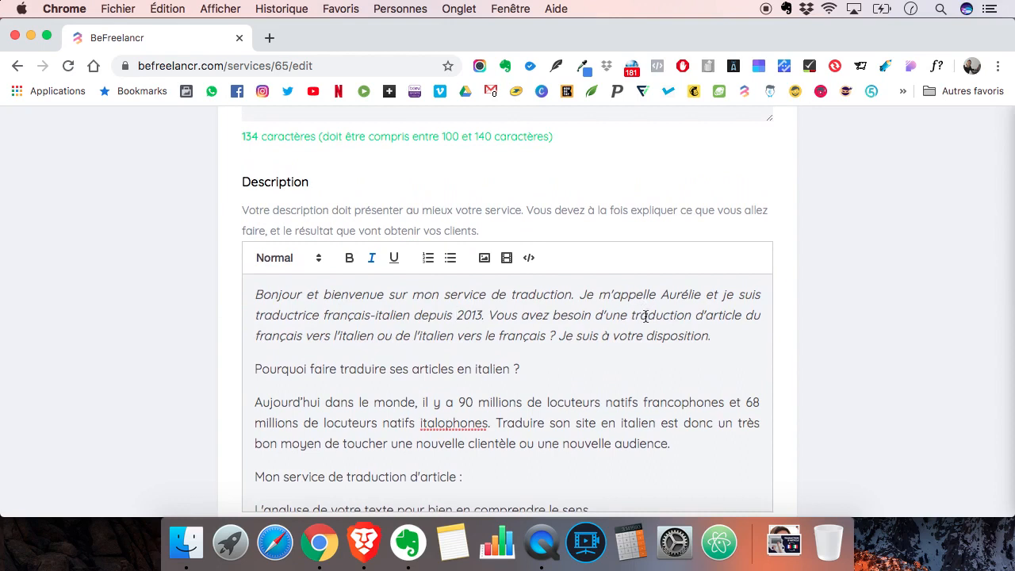
double_click(646, 316)
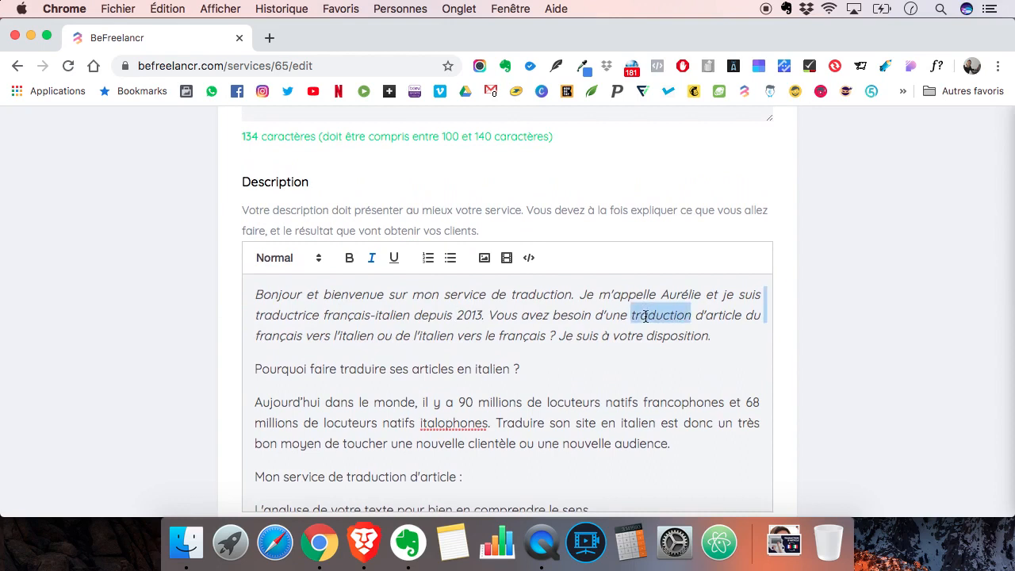
double_click(298, 316)
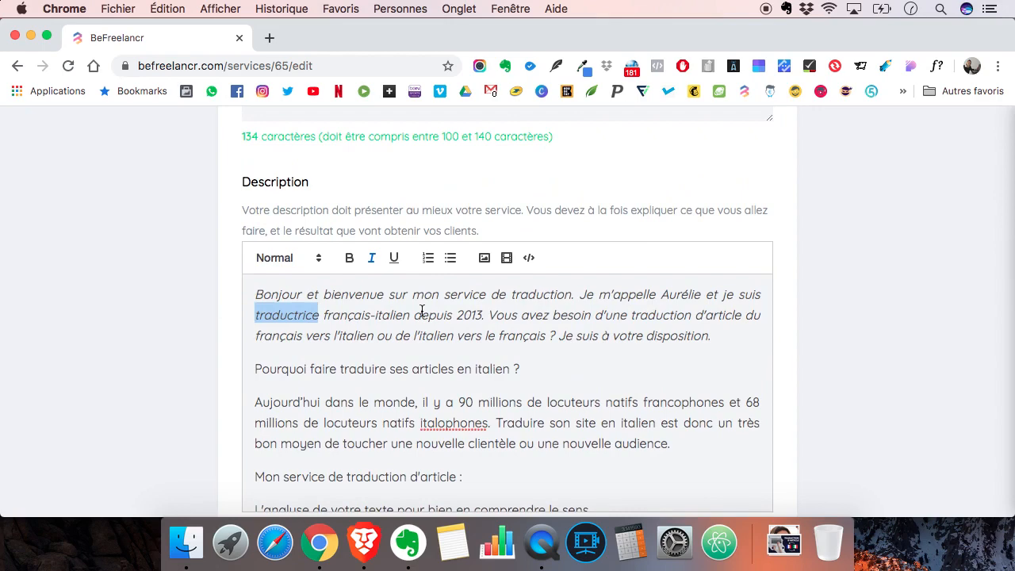
left_click(162, 291)
scroll(163, 291, "up", 5)
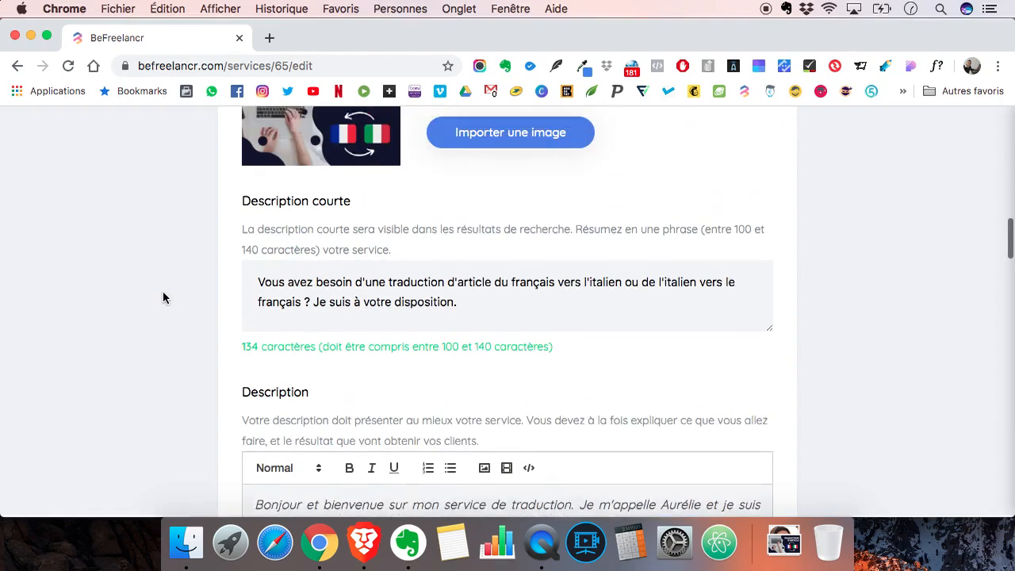
scroll(162, 291, "up", 3)
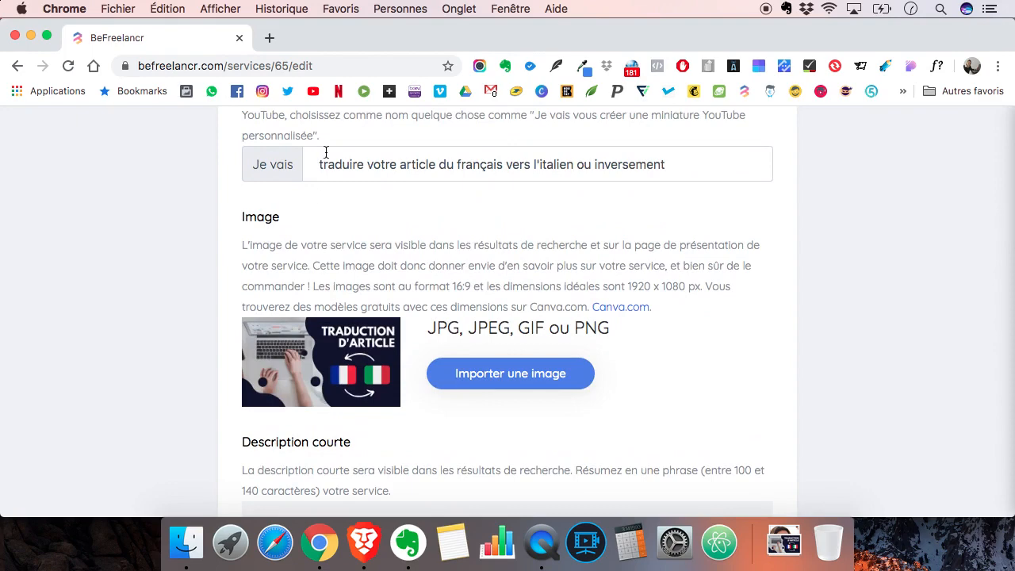
double_click(346, 167)
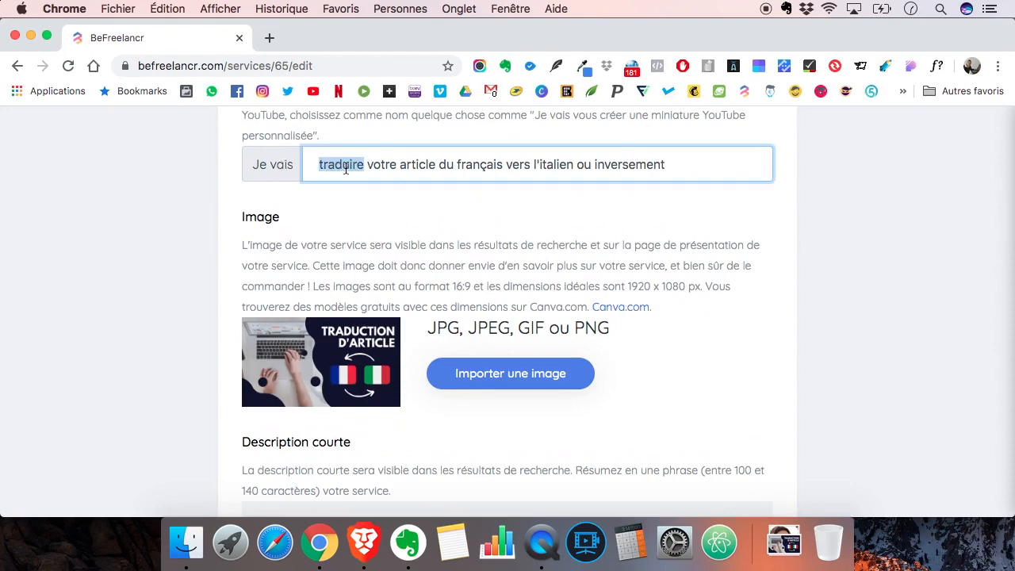
scroll(353, 245, "down", 3)
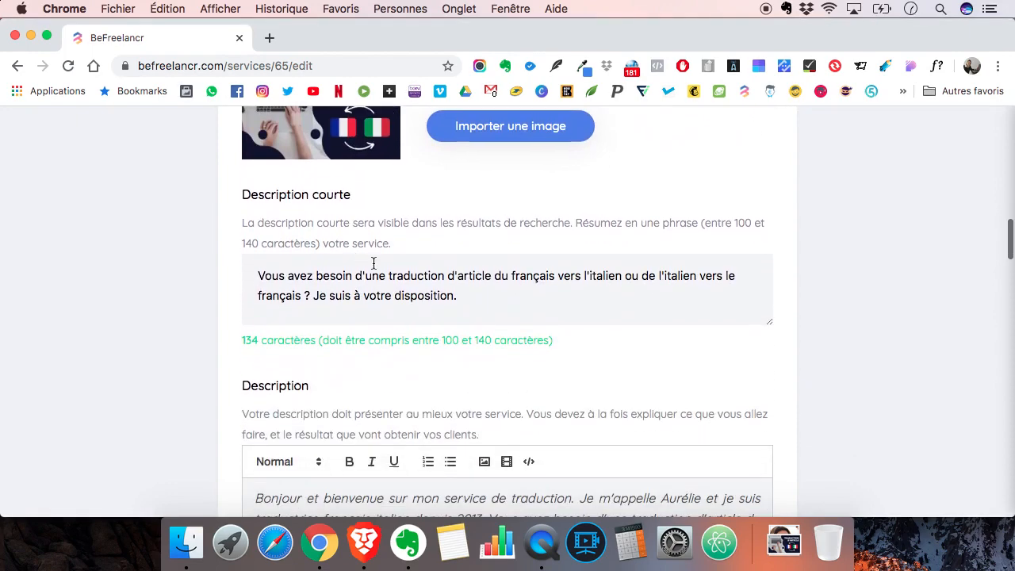
double_click(422, 276)
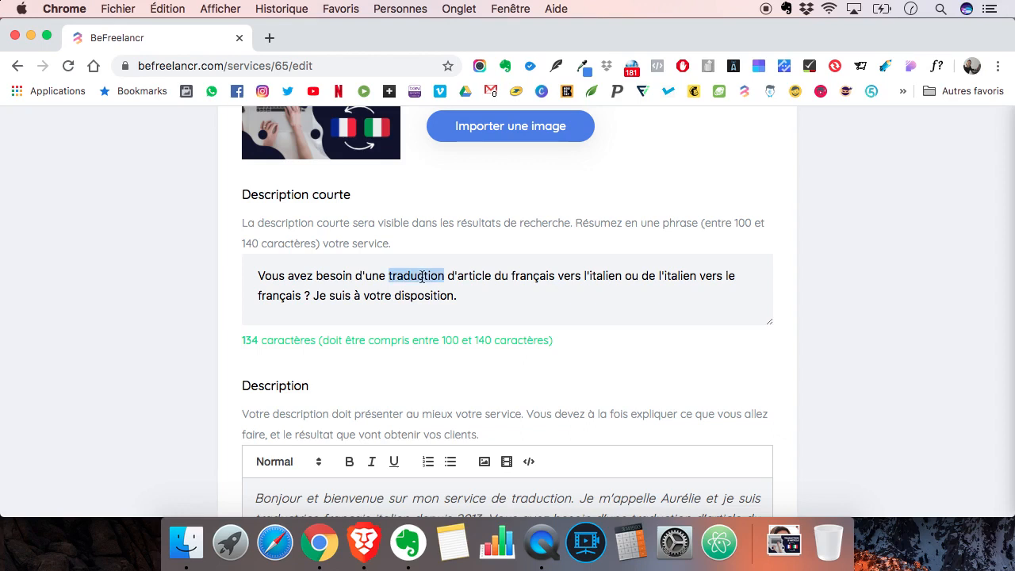
left_click(186, 290)
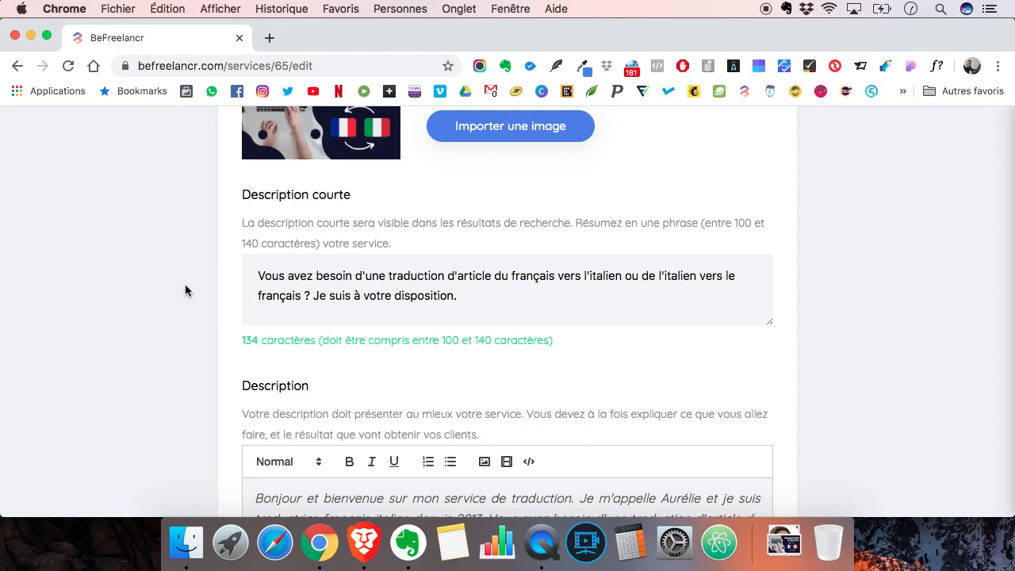
- Format the line "Pourquoi faire traduire ses articles en italien ?" in the full description as Heading 2
scroll(185, 290, "down", 1)
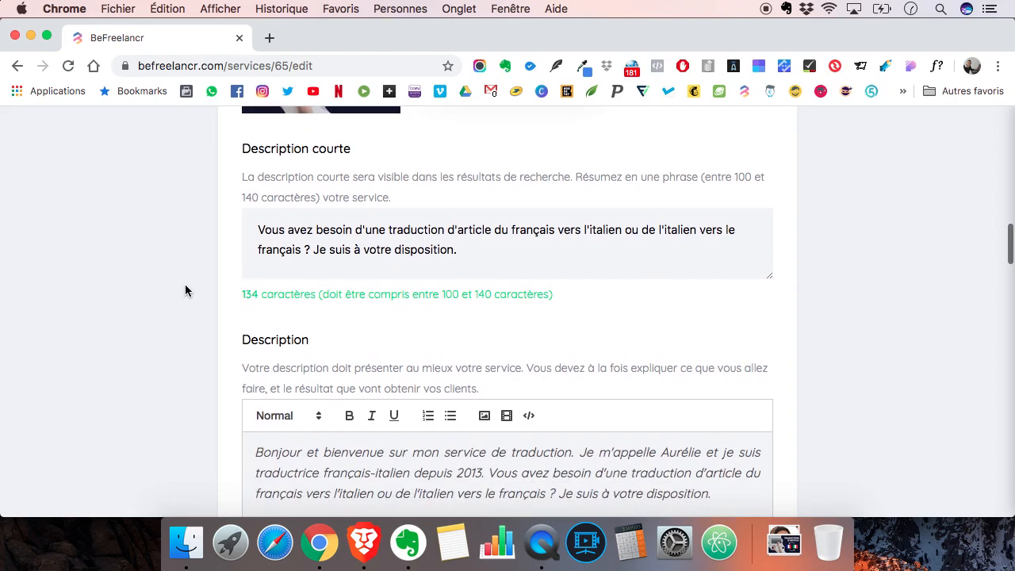
scroll(185, 291, "down", 5)
scroll(184, 290, "down", 1)
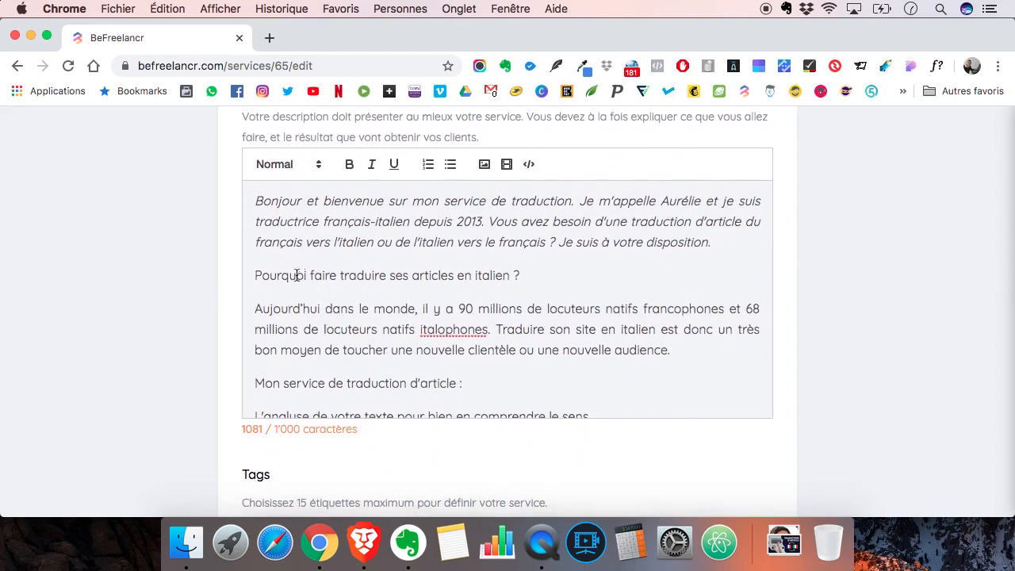
left_click(262, 275)
left_click(290, 166)
left_click(294, 194)
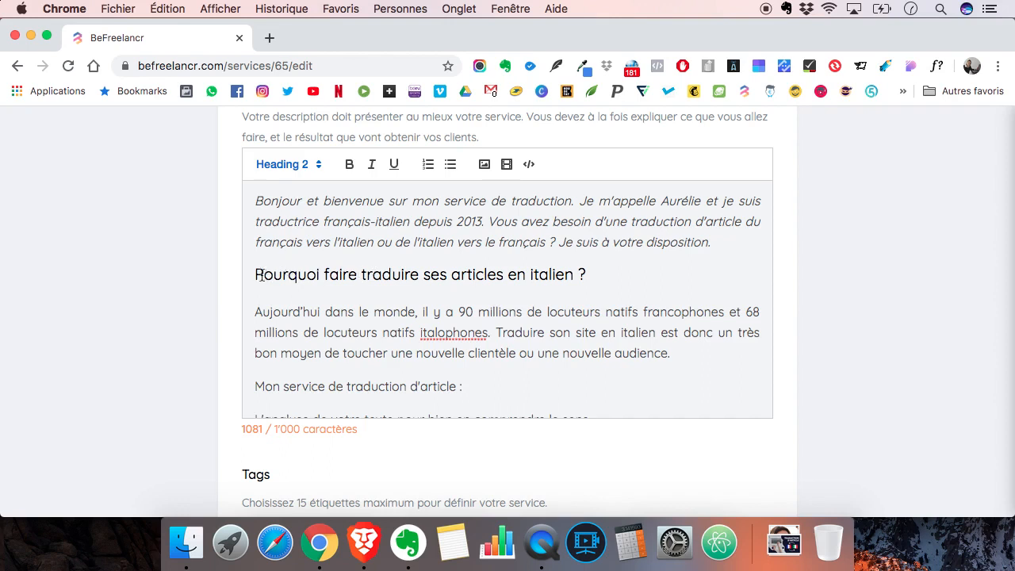
key("Left")
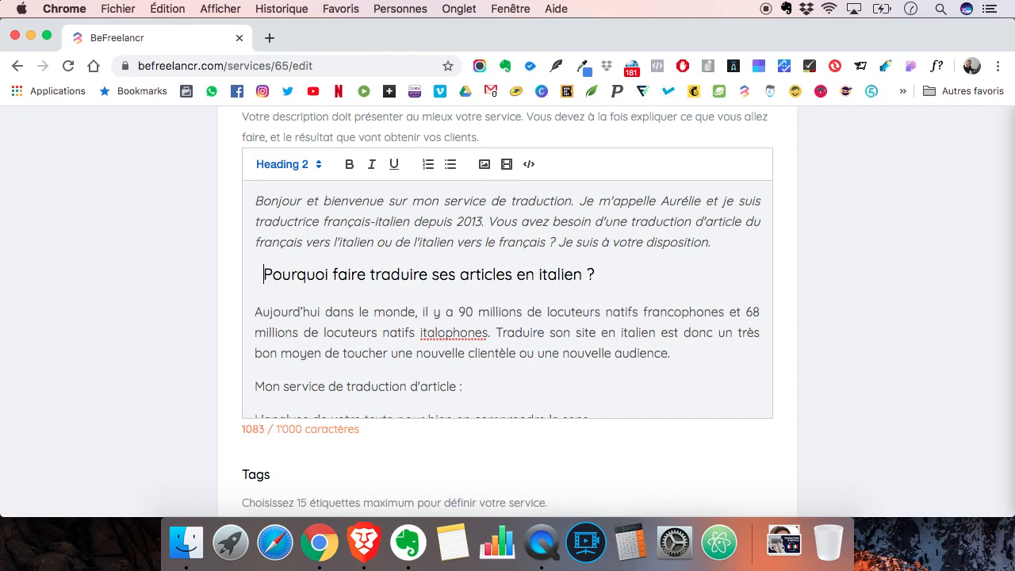
key("BackSpace")
key("BackSpace")
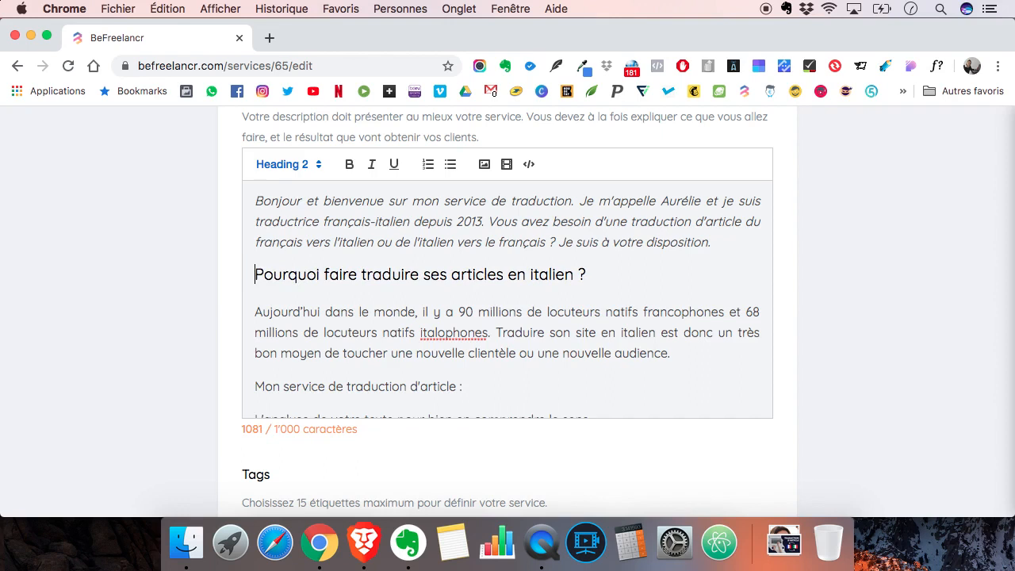
- Format the line "Mon service de traduction d'article :" in the full description as Heading 2
left_click(275, 273)
left_click(294, 311)
scroll(296, 308, "down", 2)
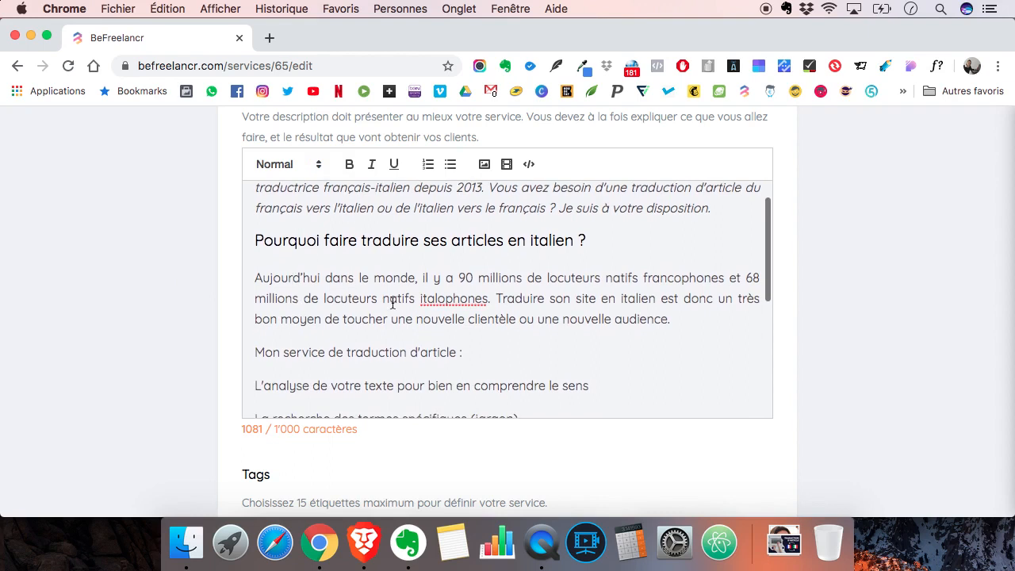
scroll(443, 300, "down", 2)
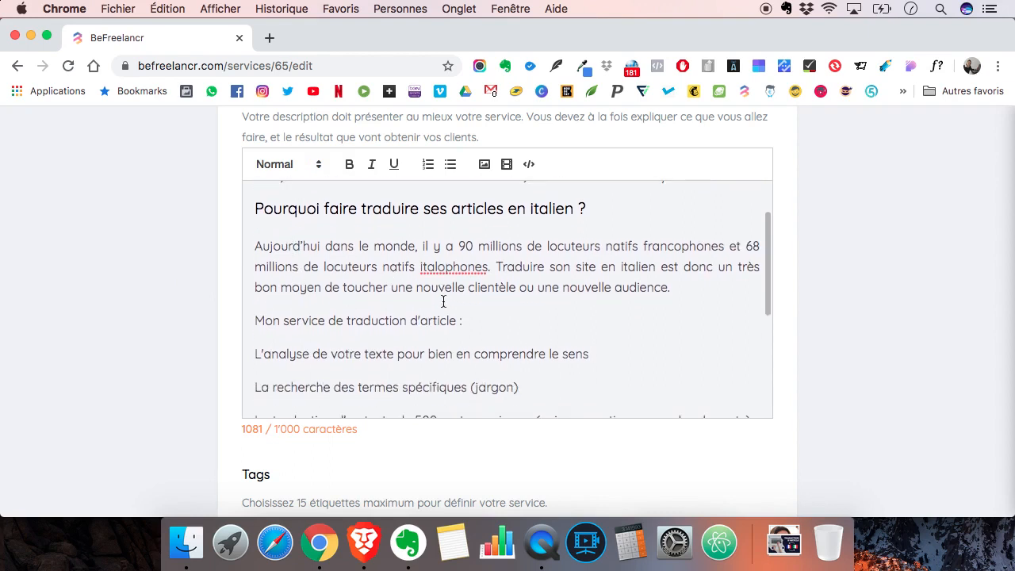
scroll(443, 301, "down", 1)
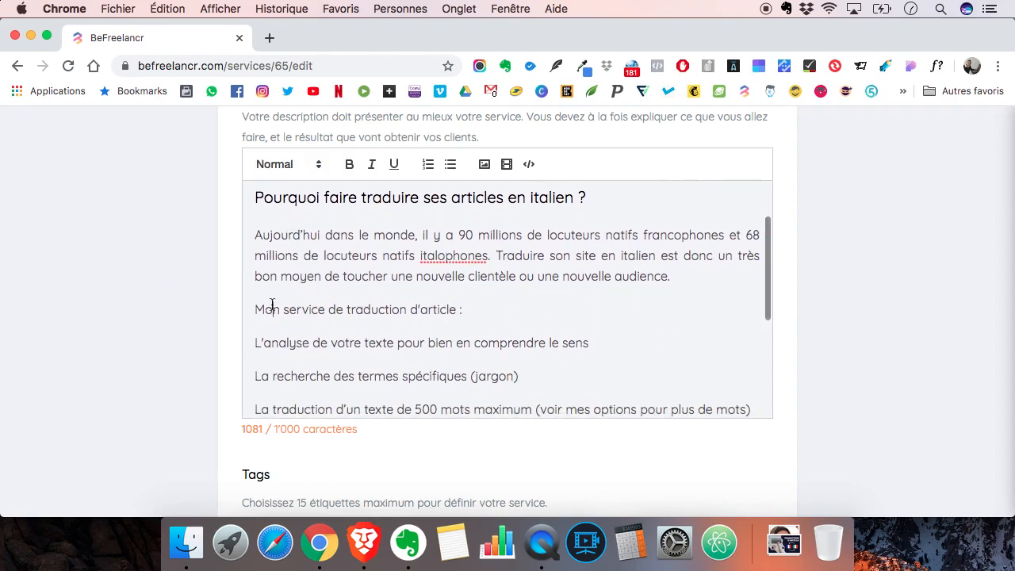
left_click(283, 165)
left_click(290, 205)
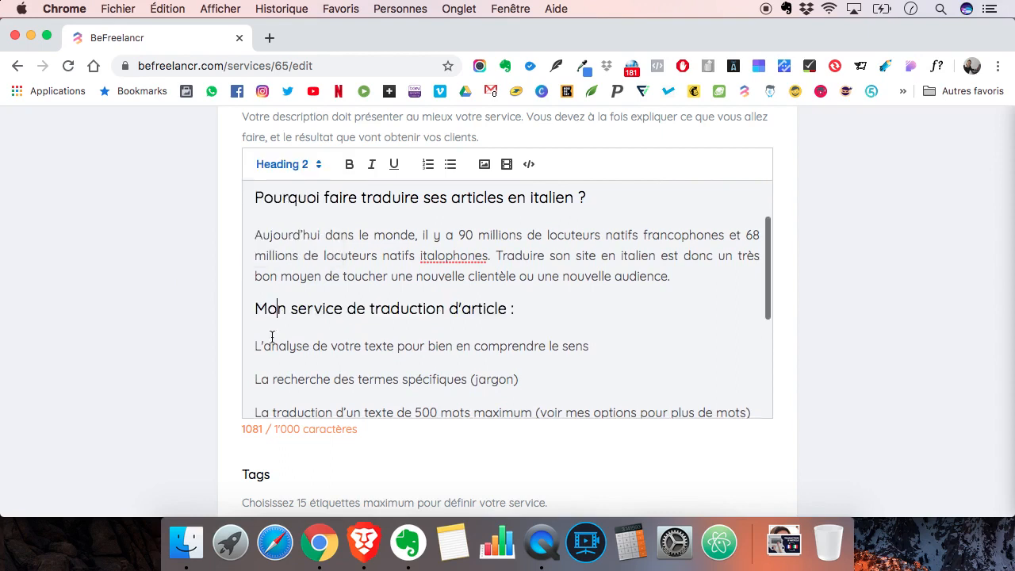
- Turn the three lines under "Mon service de traduction d'article :", from "L'analyse de votre texte" to "La traduction d'un texte", into one bulleted list
scroll(289, 332, "down", 3)
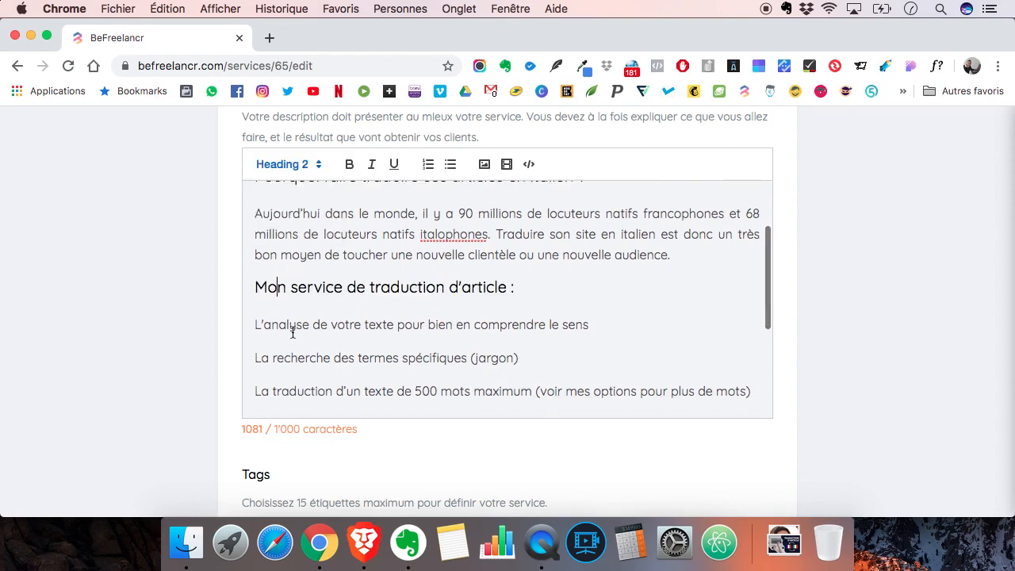
left_click(254, 284)
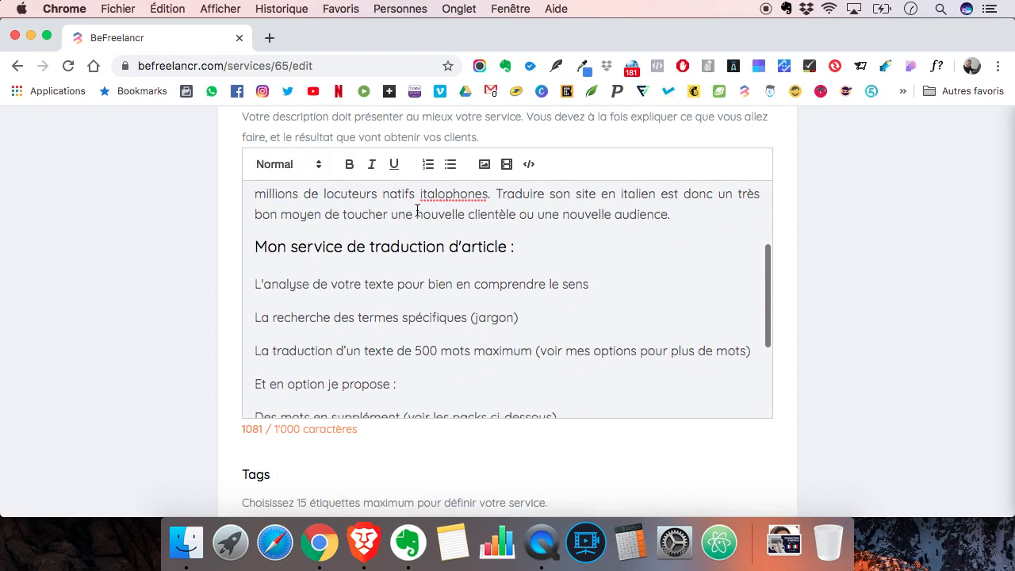
left_click(451, 164)
left_click(254, 325)
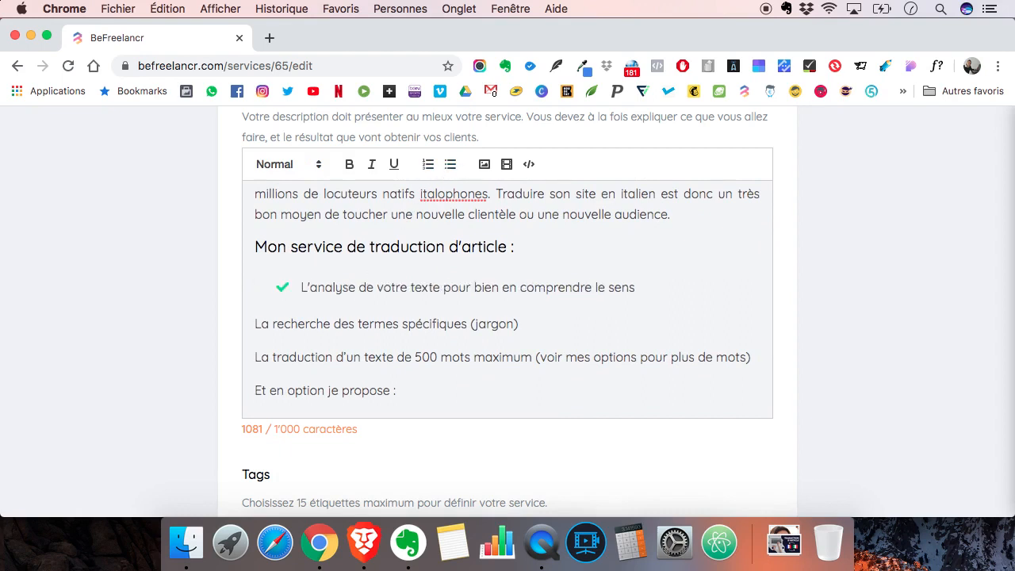
key("BackSpace")
key("Return")
left_click(252, 350)
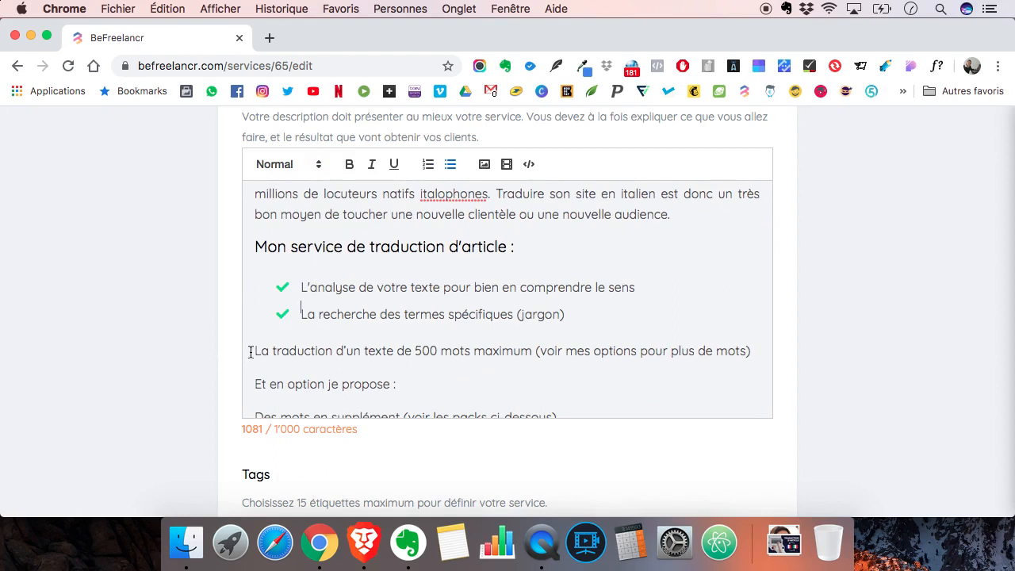
key("BackSpace")
key("Return")
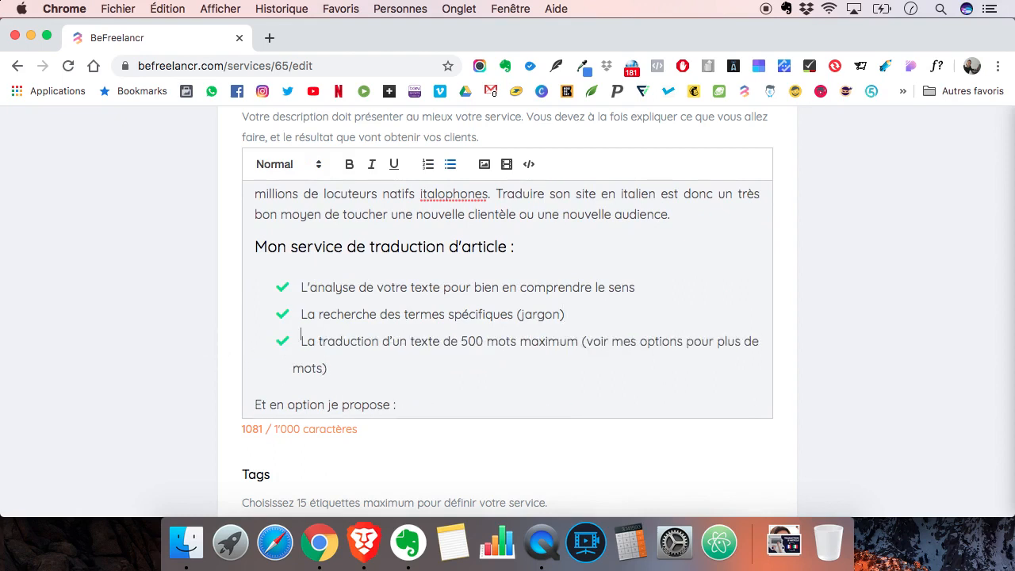
- Format the line "Et en option je propose :" below the bulleted list as Heading 2
scroll(309, 343, "down", 2)
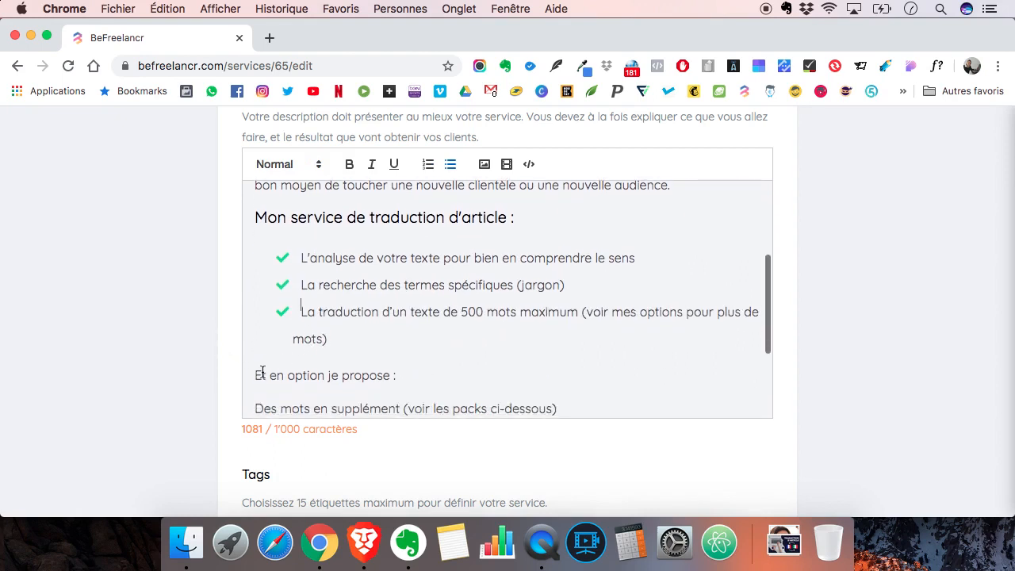
left_click(301, 376)
left_click(276, 375)
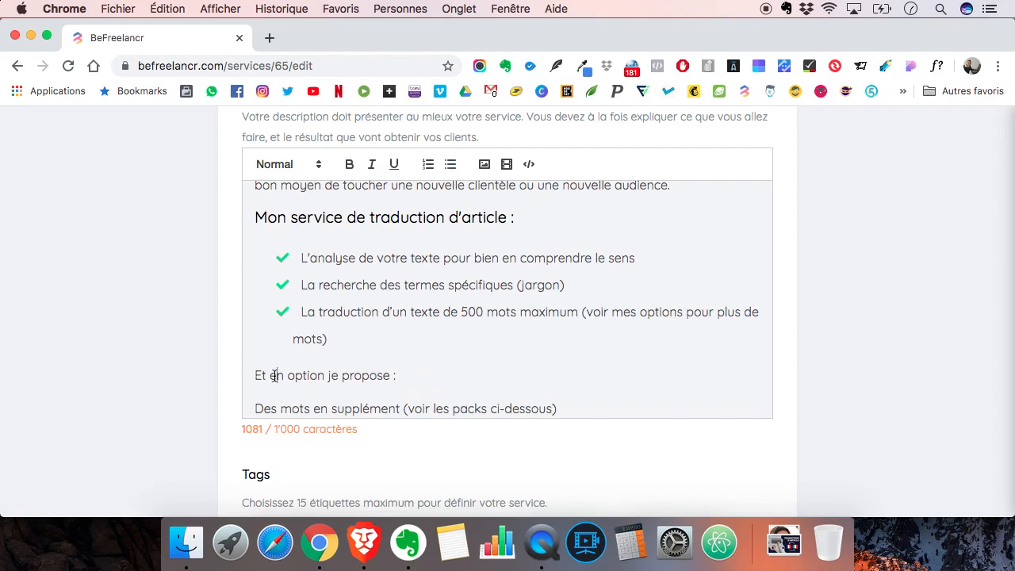
left_click(284, 166)
left_click(287, 195)
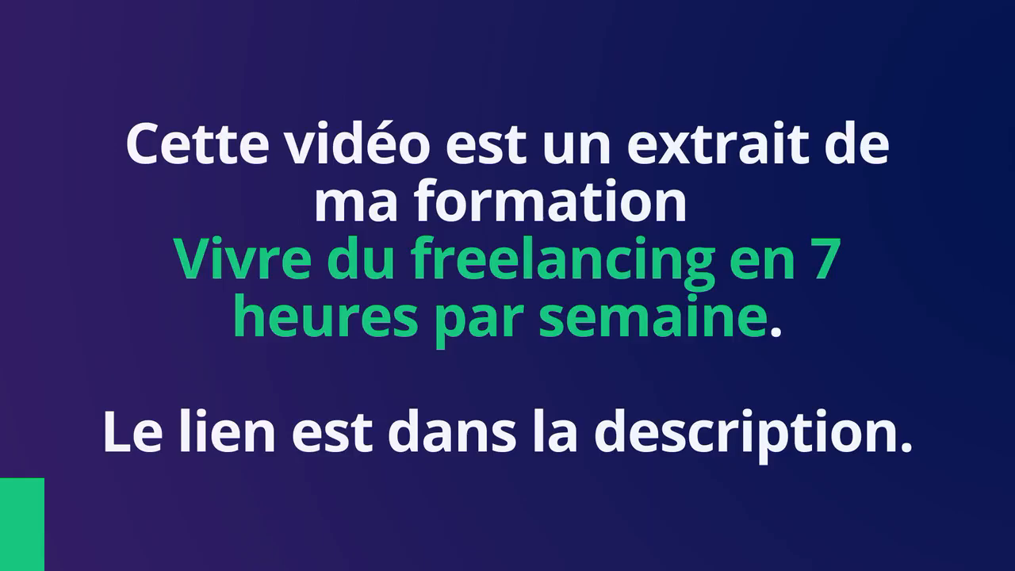